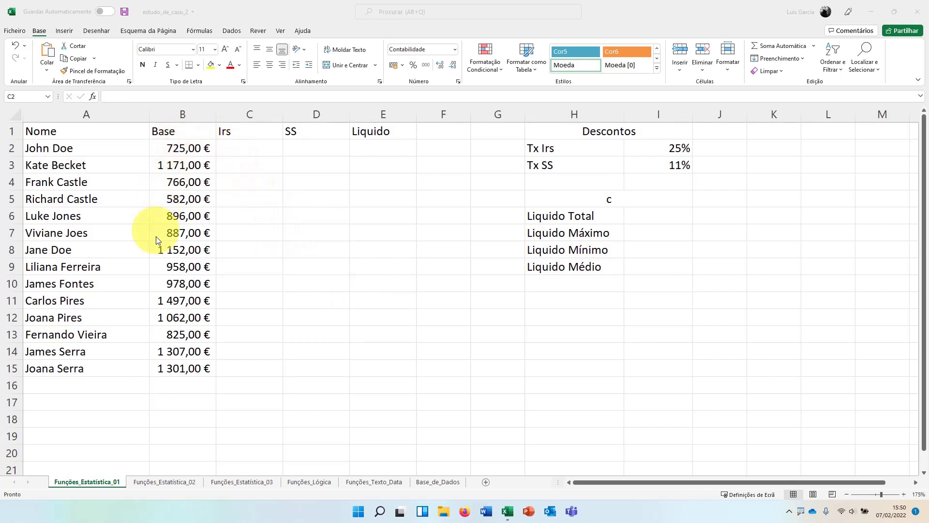
Calculate the Irs deduction in C2 with =B2*$I$2 and fill the formula down to C15.
left_click(255, 153)
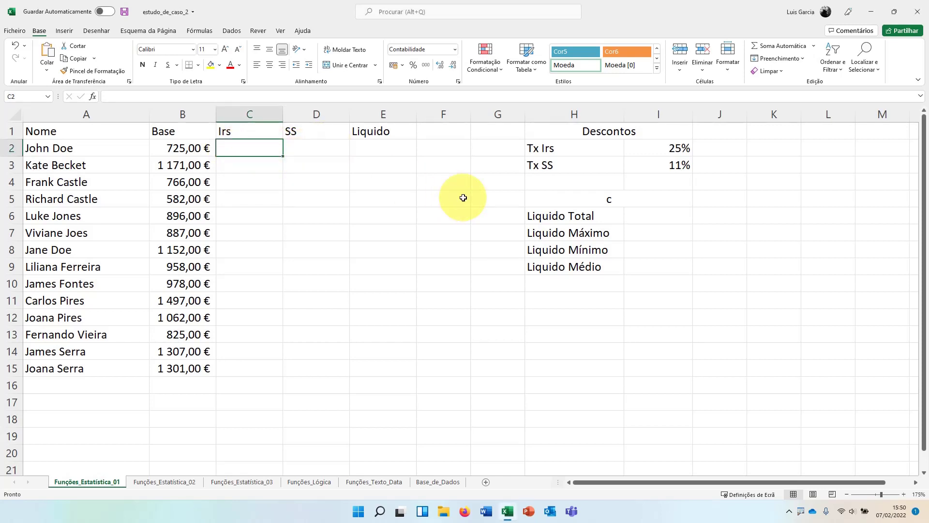
type("=")
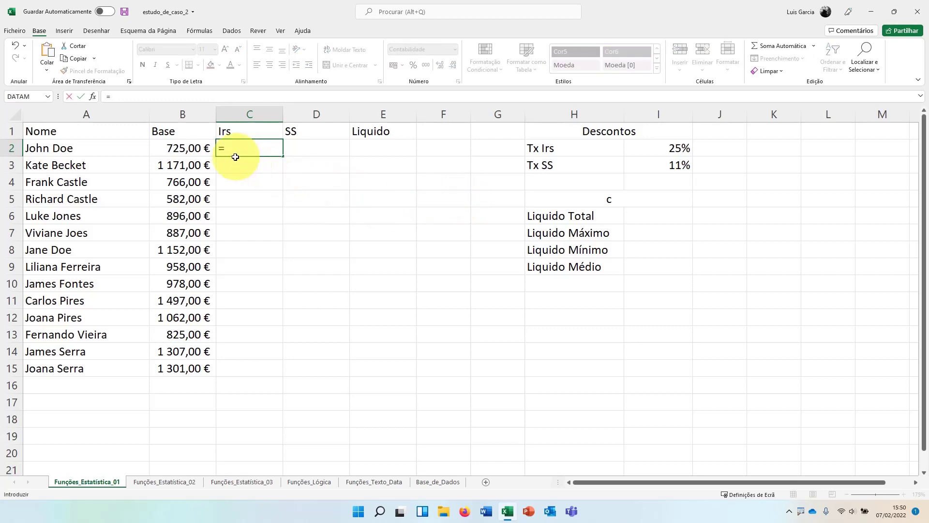
left_click(191, 148)
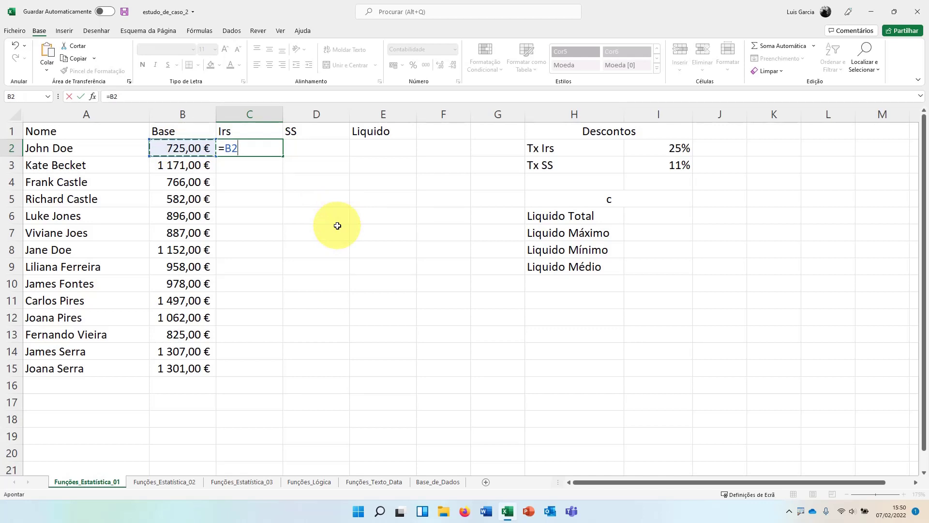
type("*")
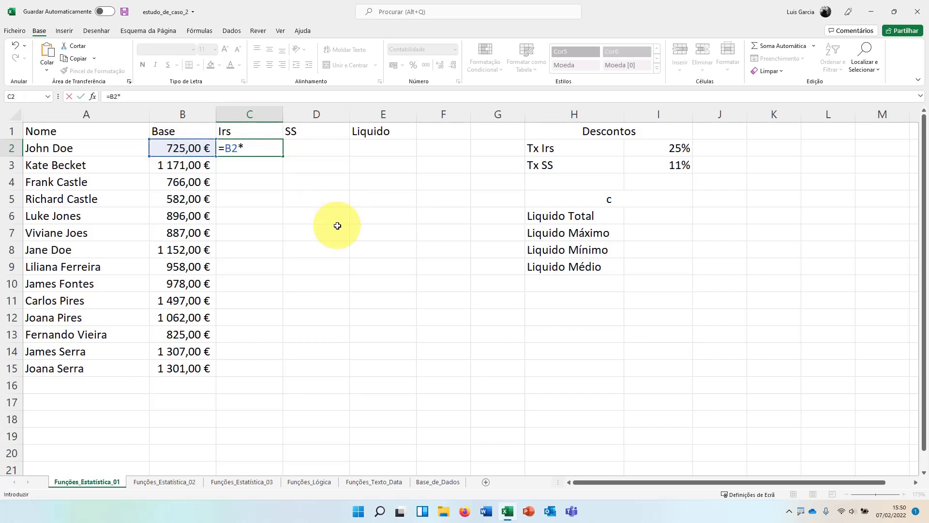
left_click(678, 150)
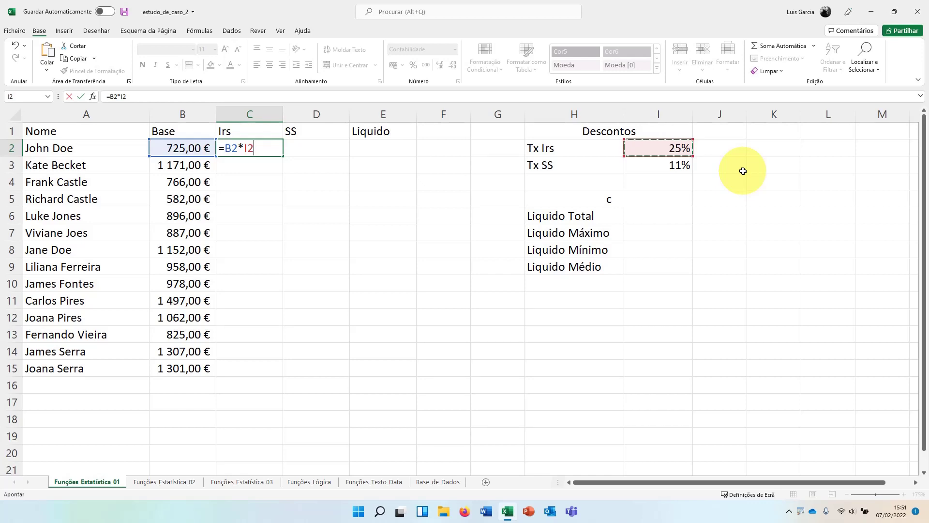
key("F4")
key("Return")
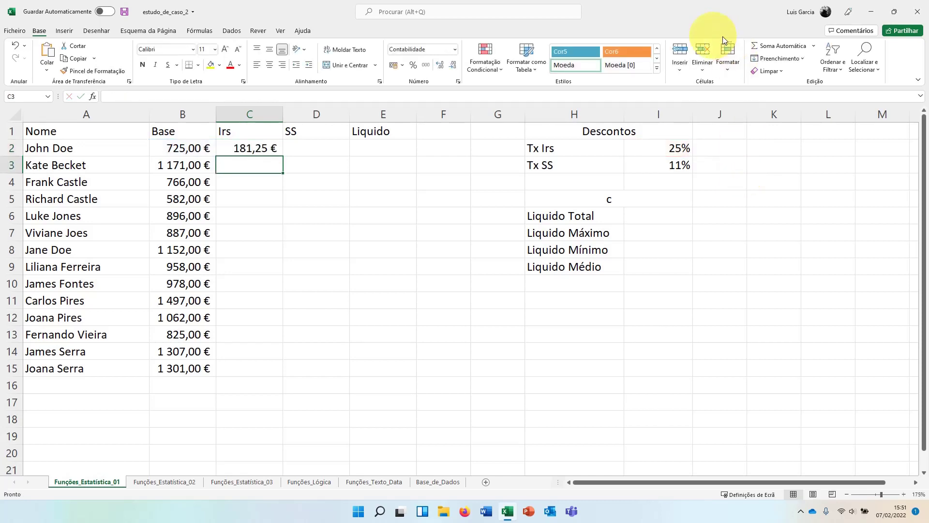
left_click(270, 149)
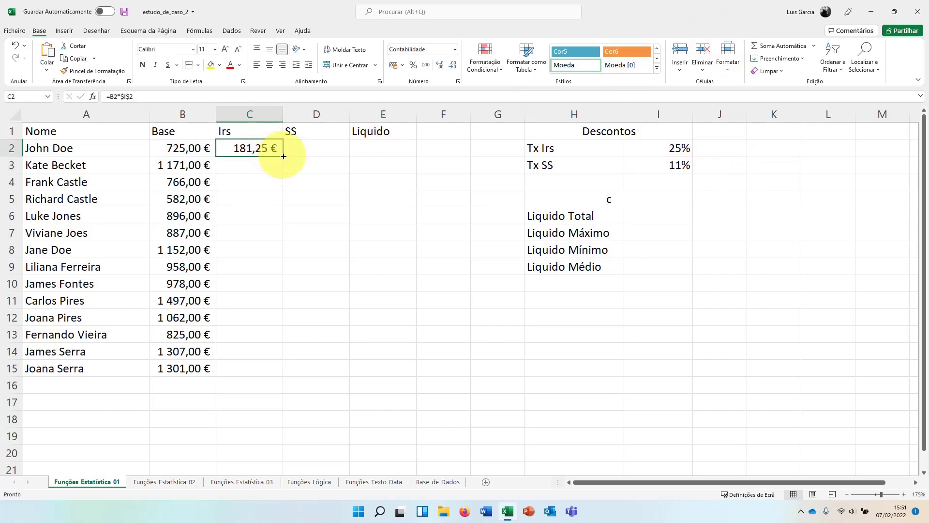
double_click(283, 156)
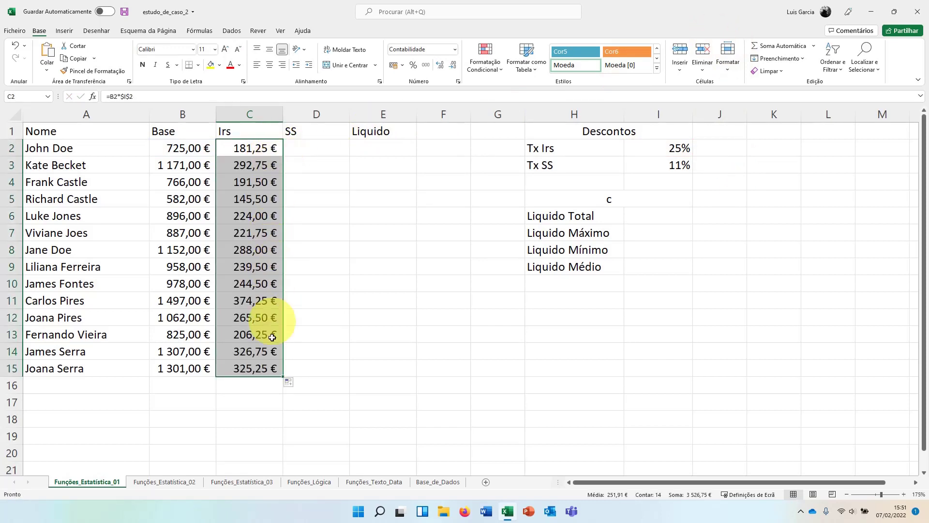
Calculate the SS deduction in D2 with =B2*$I$3 and fill the formula down to D15.
left_click(321, 147)
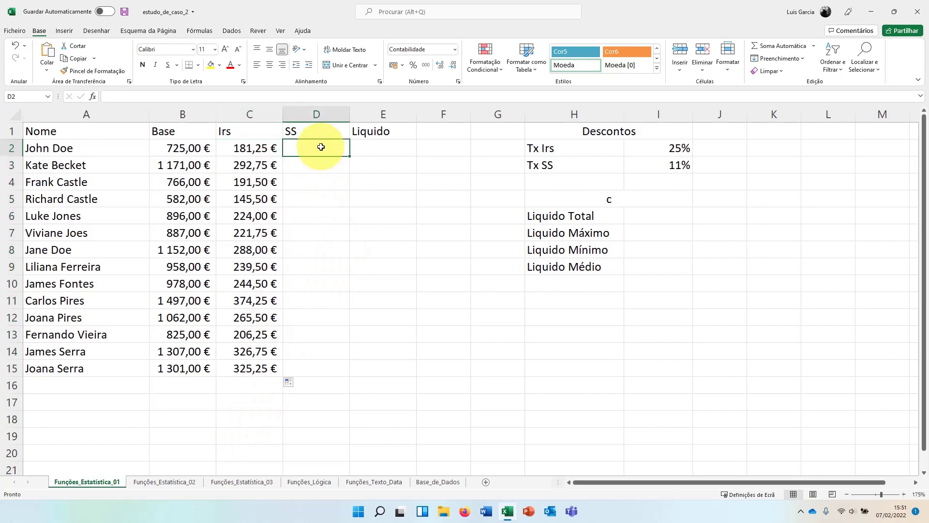
type("=")
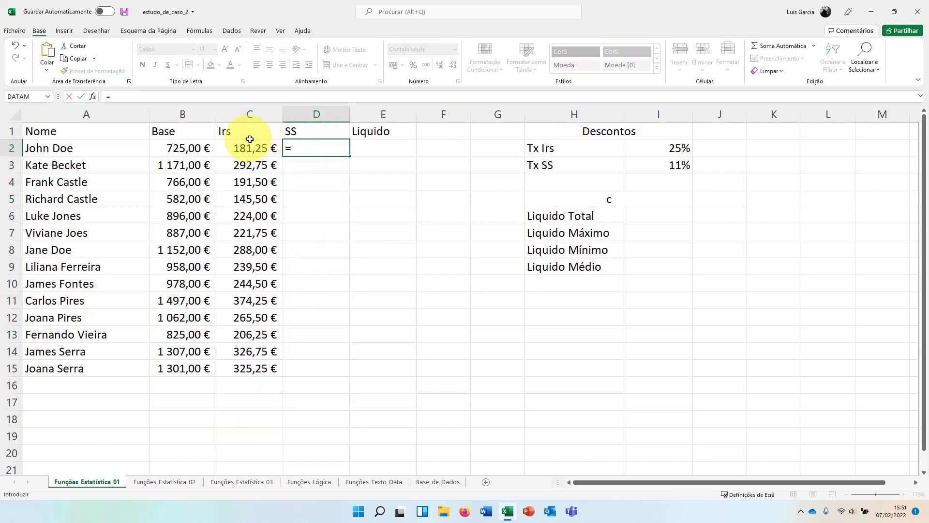
left_click(173, 148)
type("*")
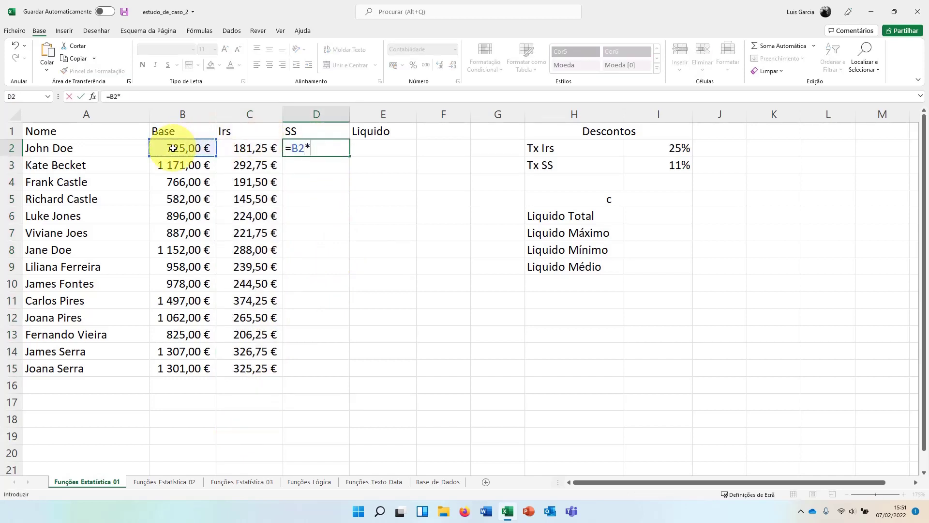
left_click(663, 166)
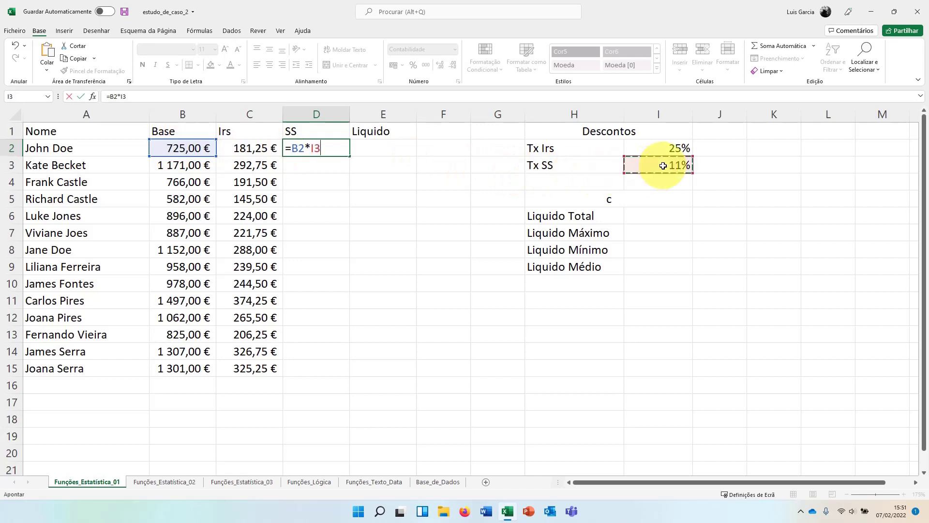
key("F4")
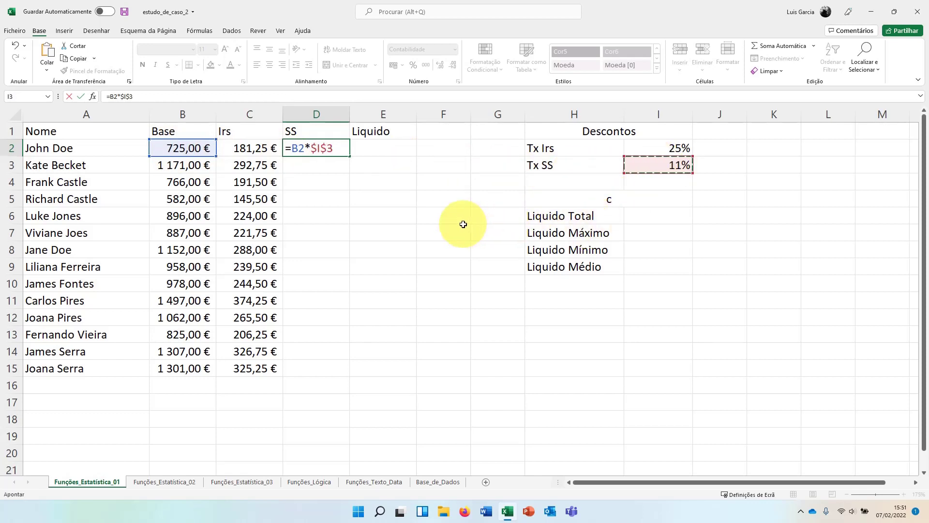
key("Return")
left_click(345, 150)
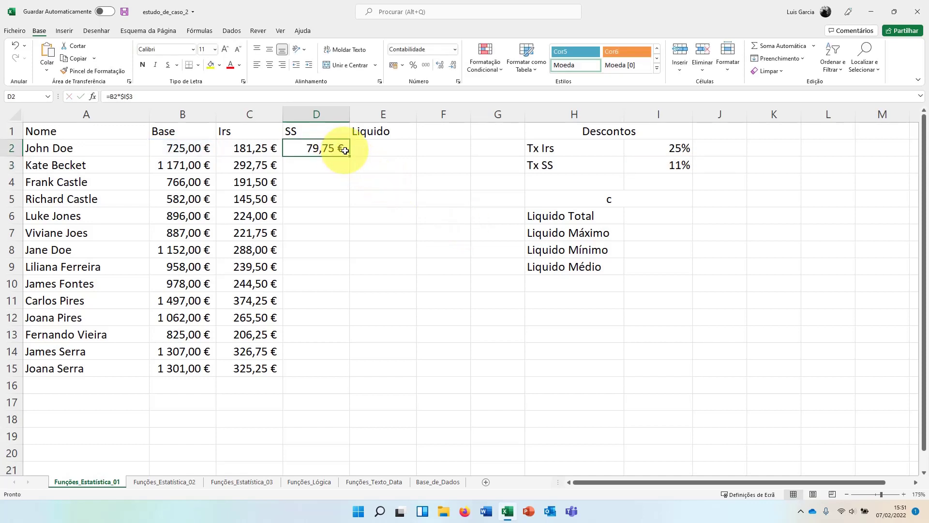
double_click(350, 157)
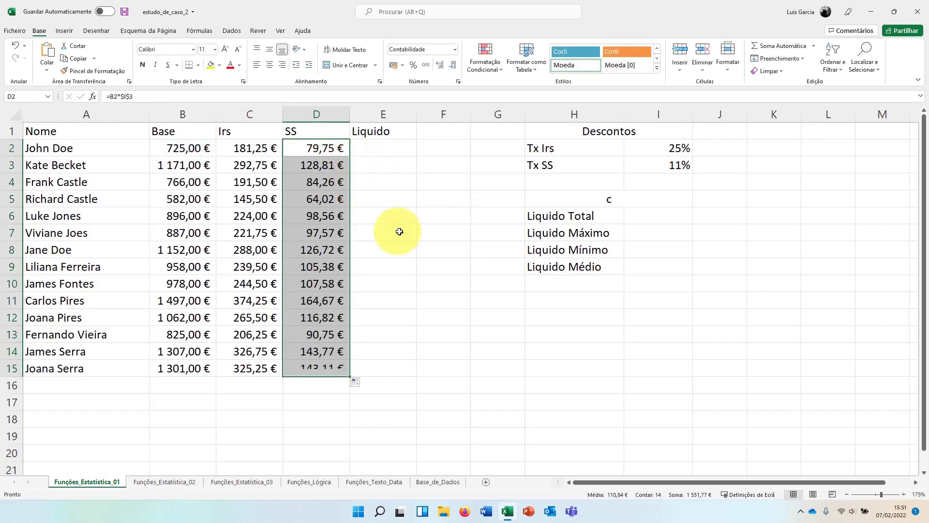
Calculate the Liquido salary in E2 with =B2-C2-D2 and fill the formula down to E15.
left_click(390, 150)
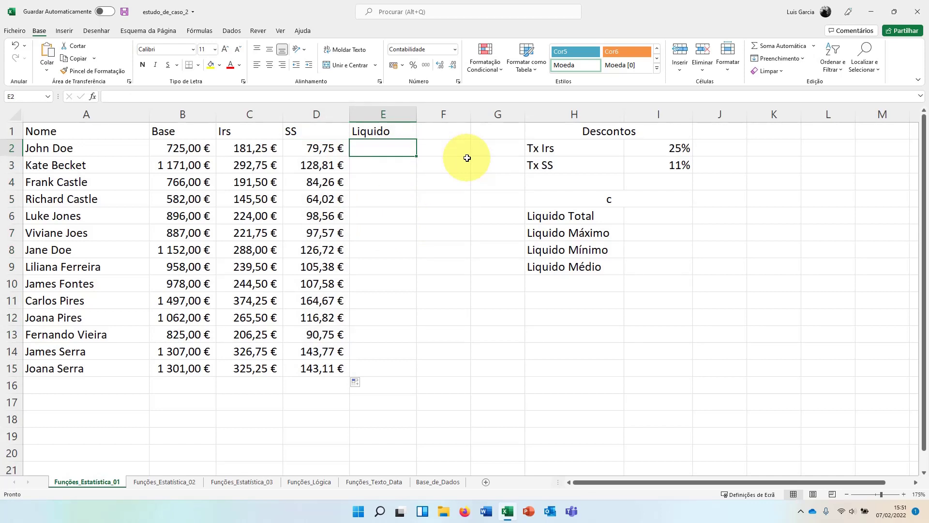
type("=")
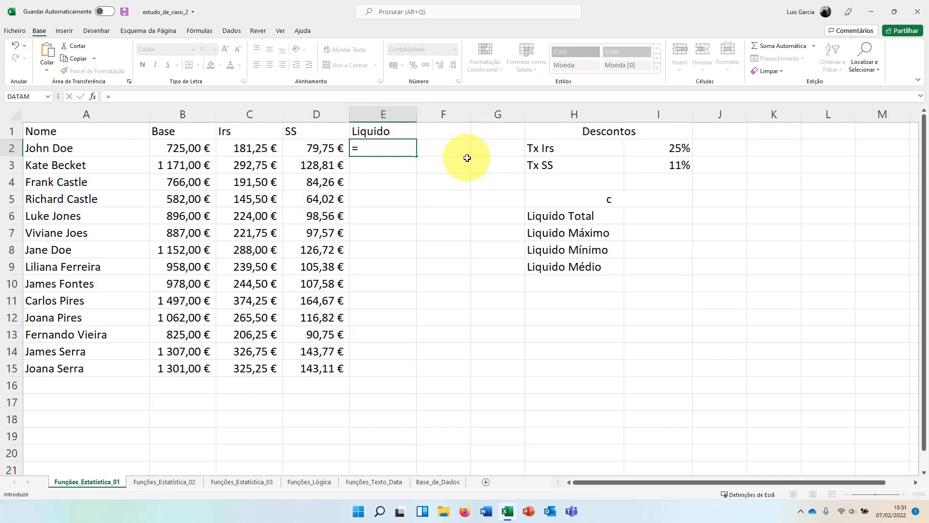
left_click(177, 152)
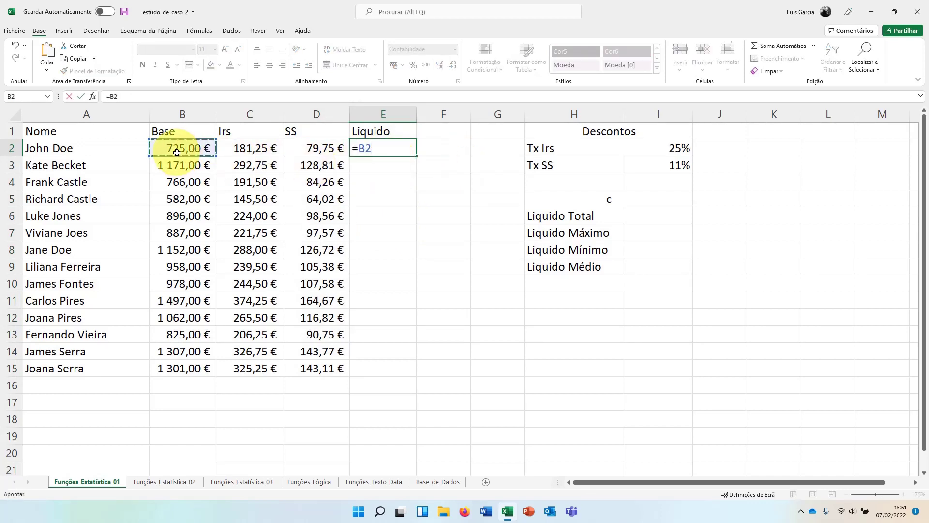
type("-")
left_click(249, 147)
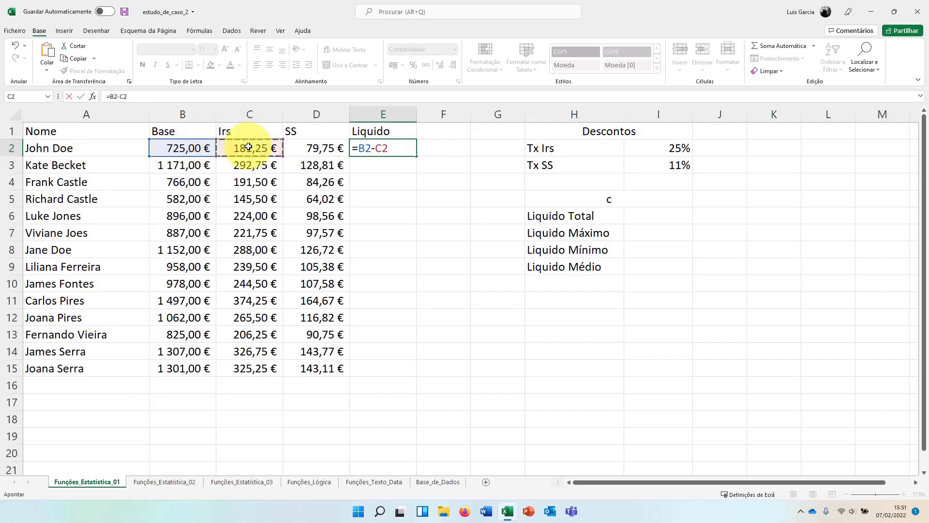
type("-")
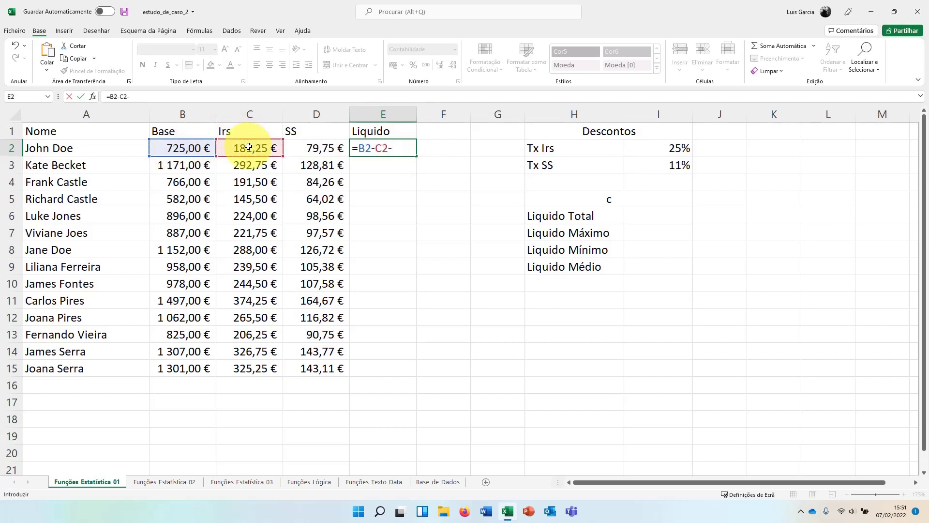
left_click(314, 141)
key("Return")
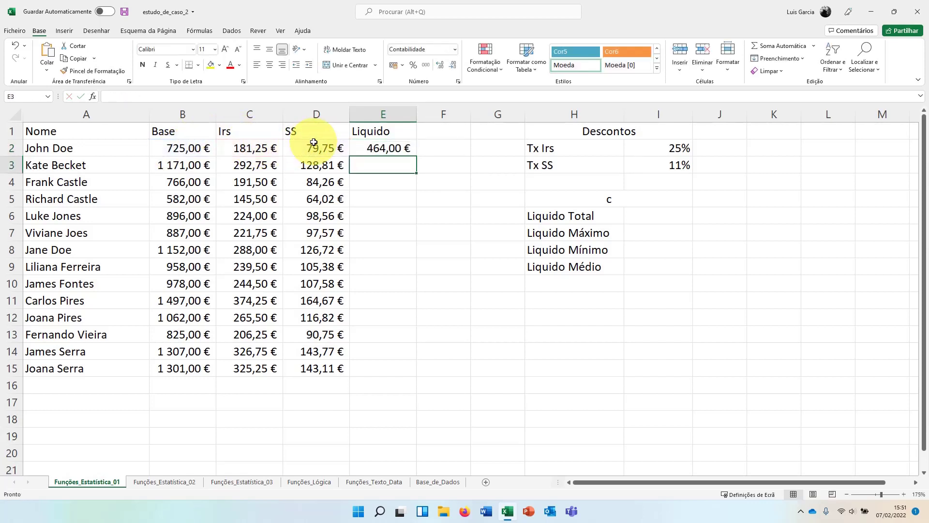
left_click(385, 148)
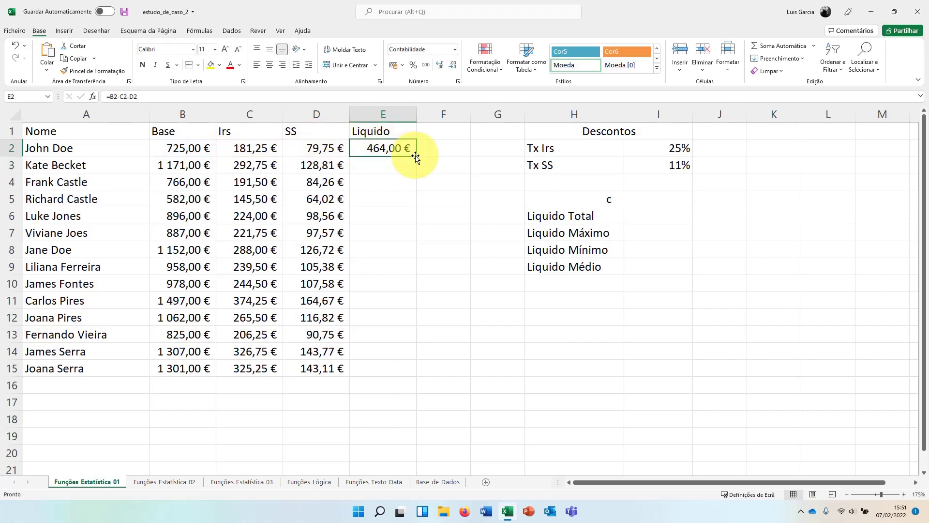
double_click(416, 155)
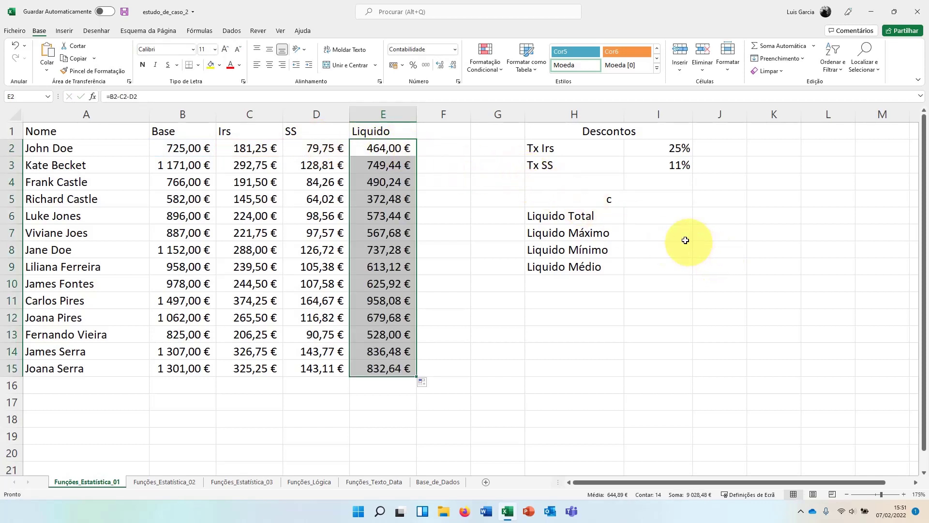
Compute the Liquido Total in I6 by inserting the SOMA function over the range E2:E15.
left_click(668, 216)
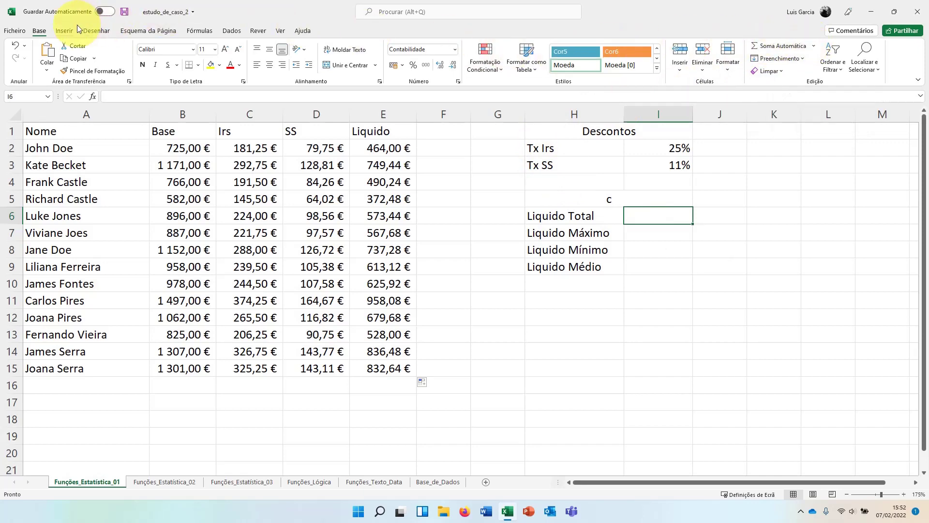
left_click(195, 30)
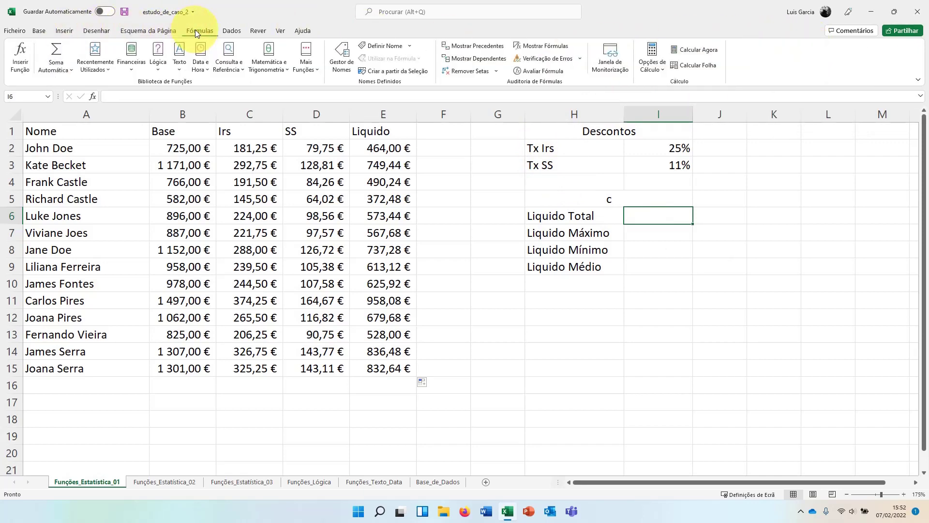
left_click(62, 66)
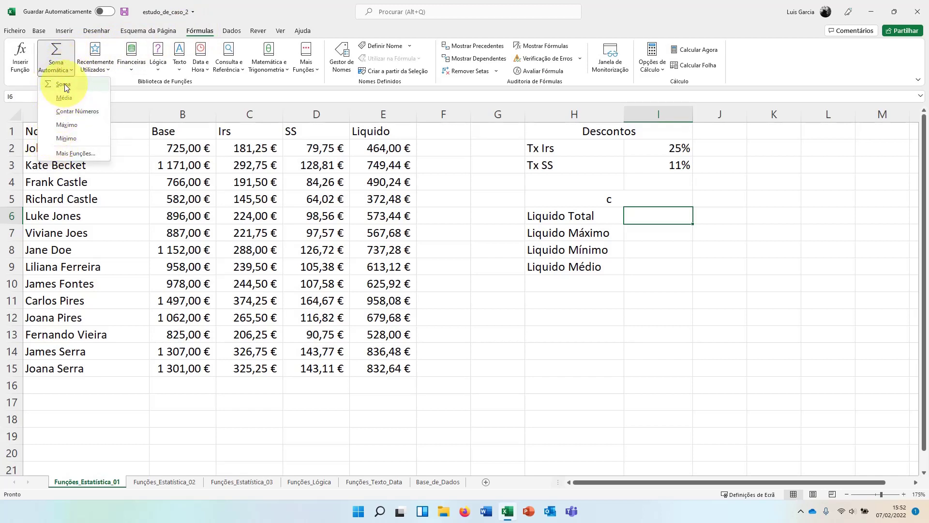
left_click(121, 82)
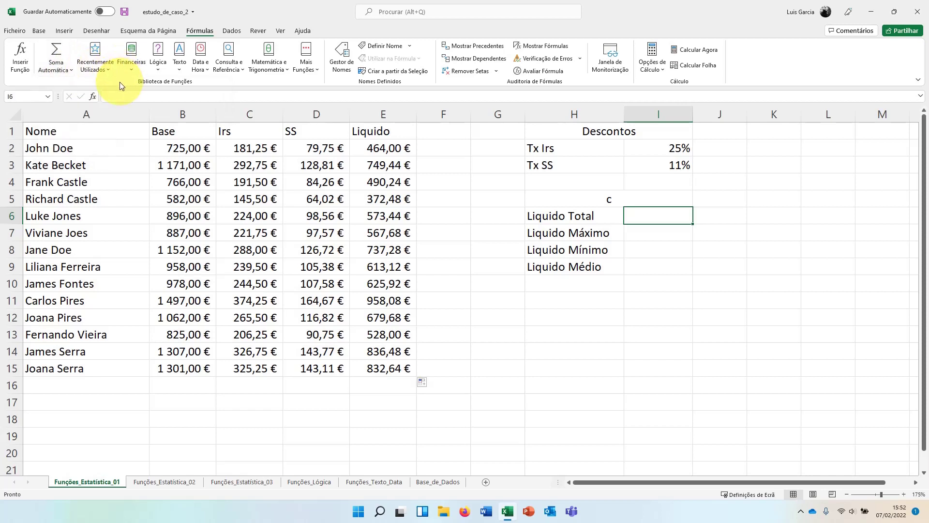
left_click(56, 50)
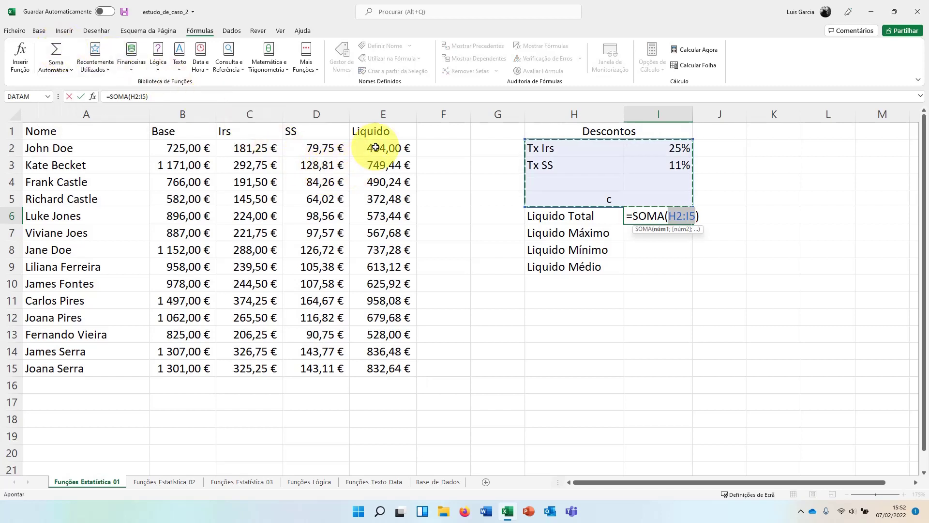
left_click_drag(382, 148, 379, 372)
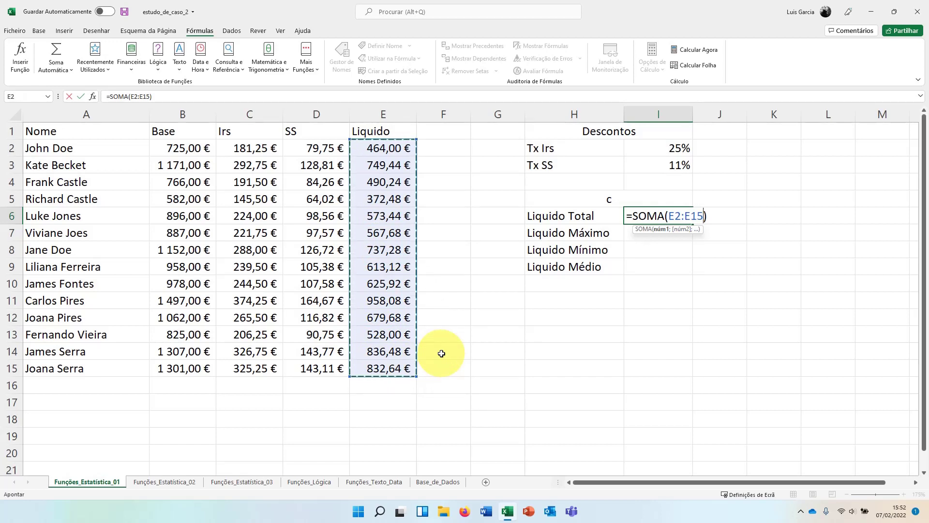
key("Return")
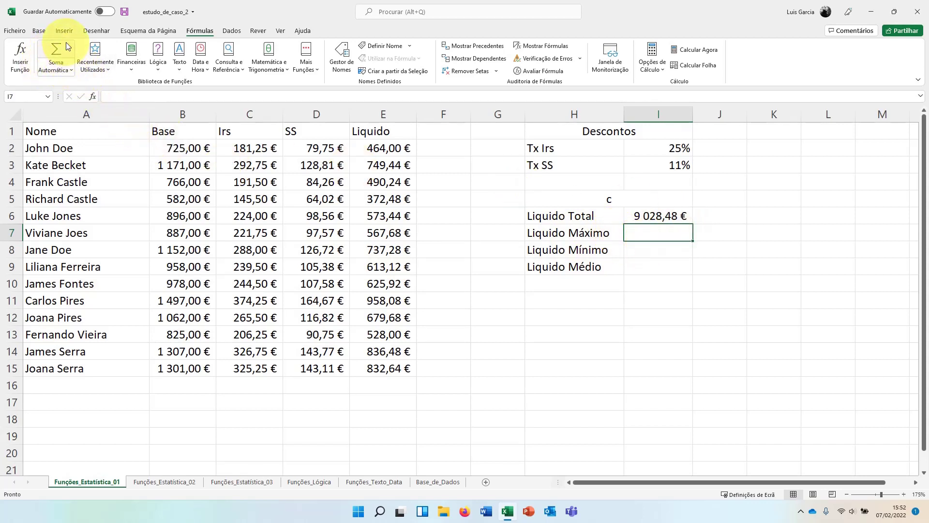
Compute the Liquido Máximo in I7 by inserting the MÁXIMO function over the range E2:E15.
left_click(65, 69)
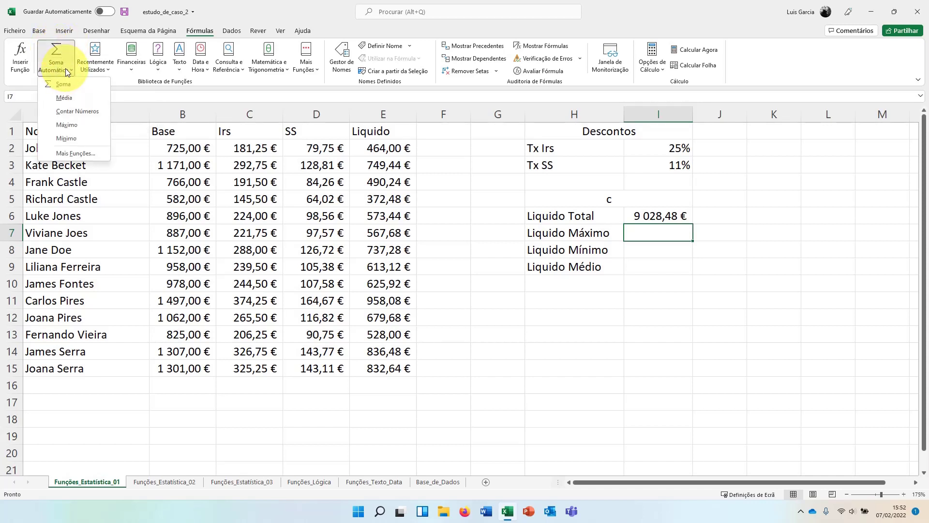
left_click(61, 125)
left_click(399, 150)
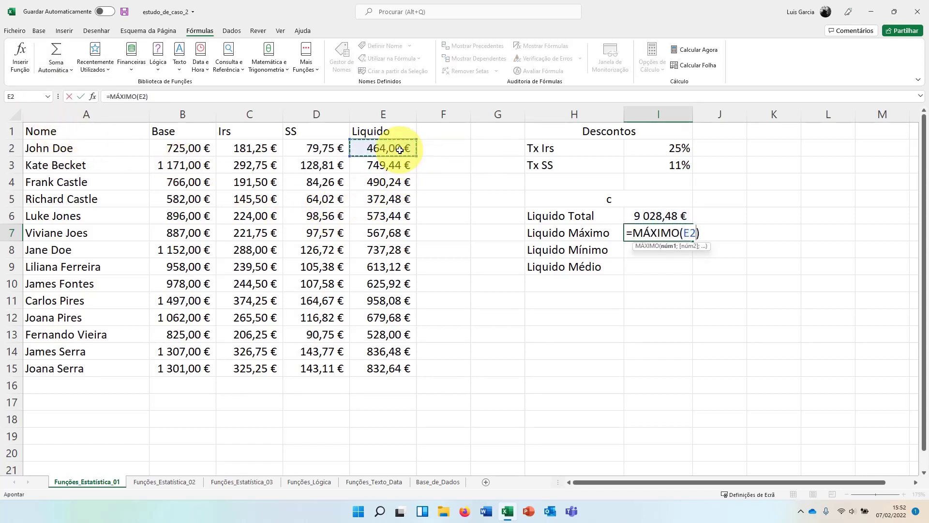
left_click_drag(399, 150, 401, 369)
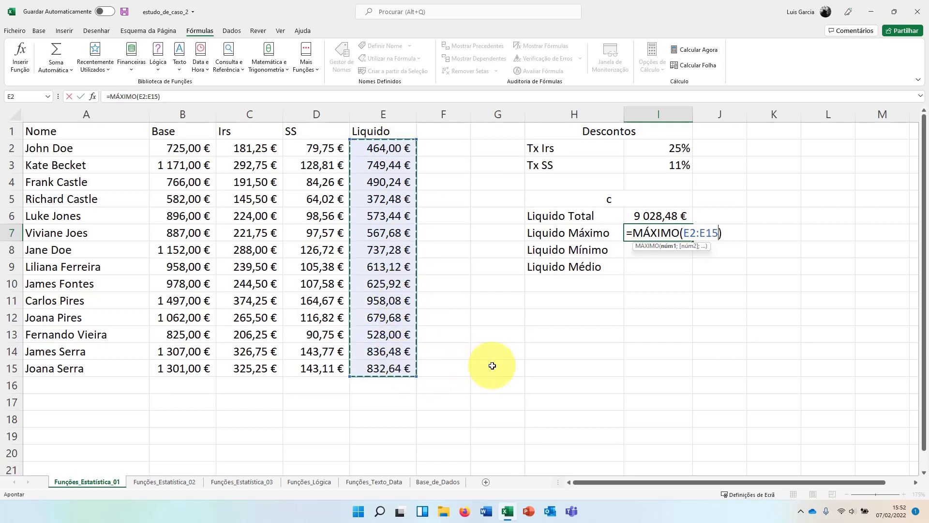
key("Return")
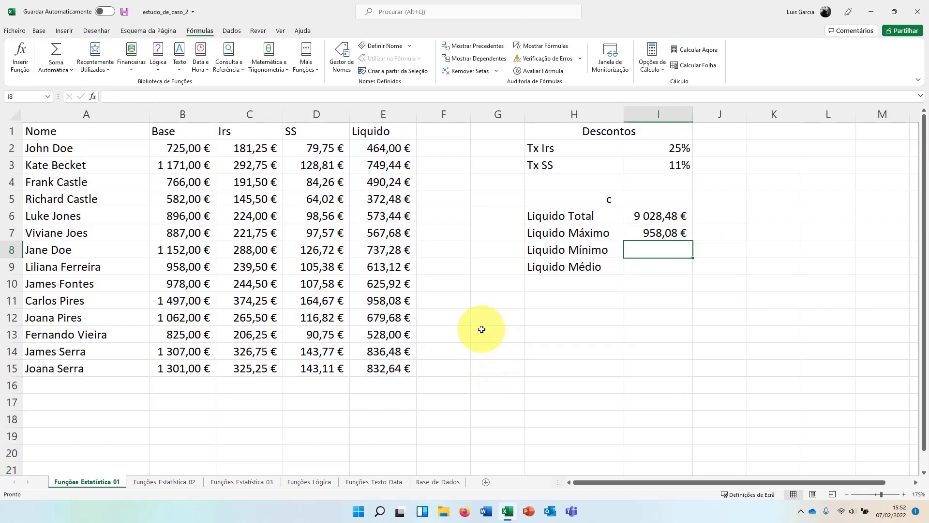
Compute the Liquido Mínimo in I8 by inserting the MÍNIMO function over the range E2:E15.
left_click(71, 74)
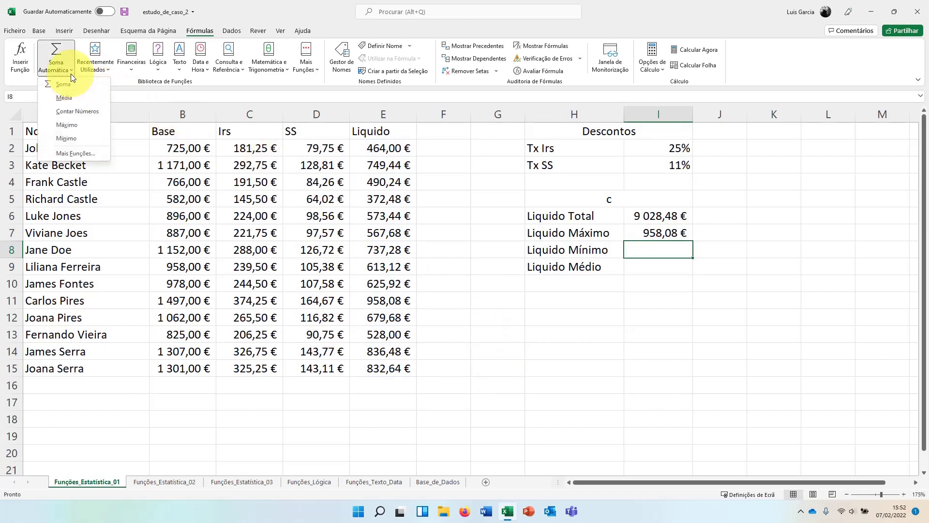
left_click(74, 139)
left_click_drag(395, 145, 395, 369)
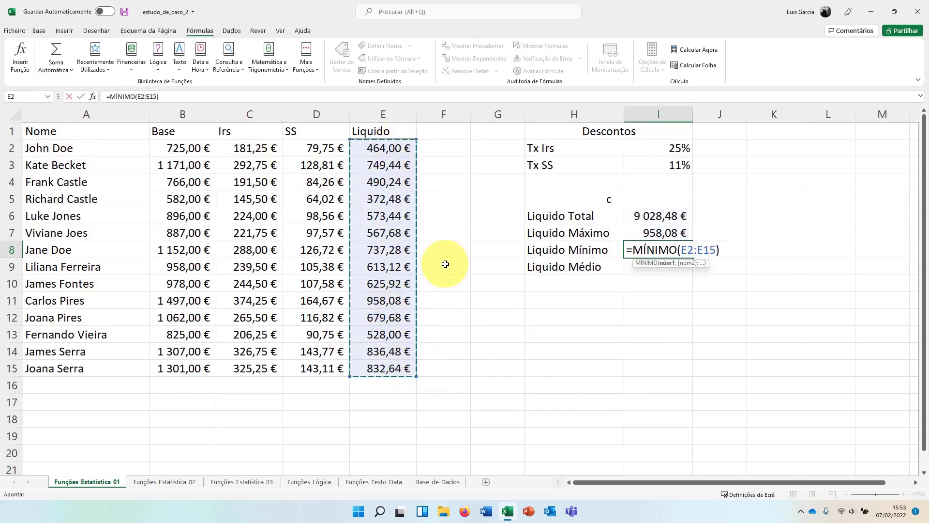
key("Return")
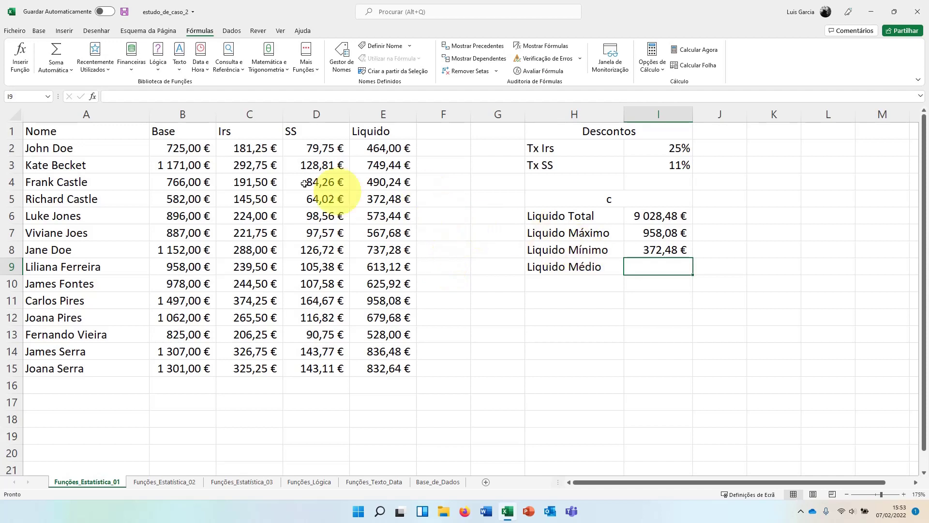
Compute the Liquido Médio in I9 by inserting the MÉDIA function over the range E2:E15.
left_click(67, 72)
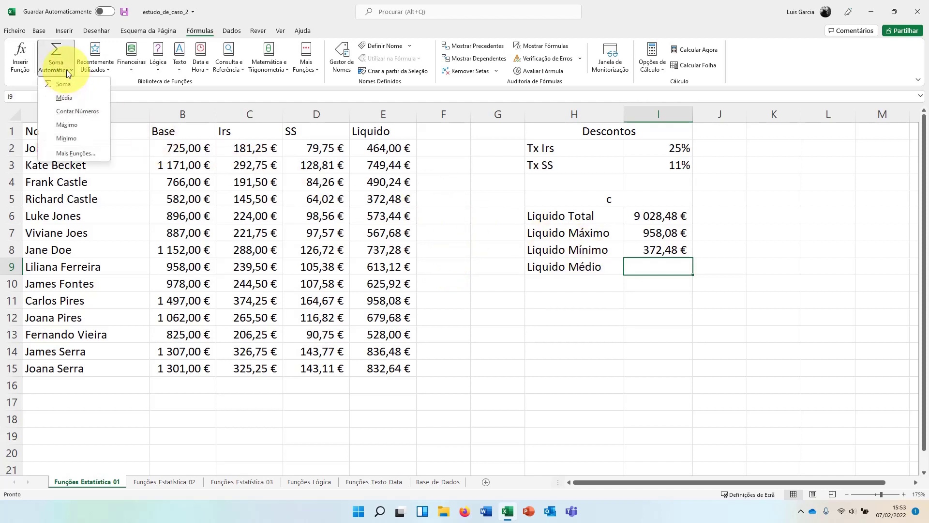
left_click(57, 100)
left_click_drag(396, 149, 398, 365)
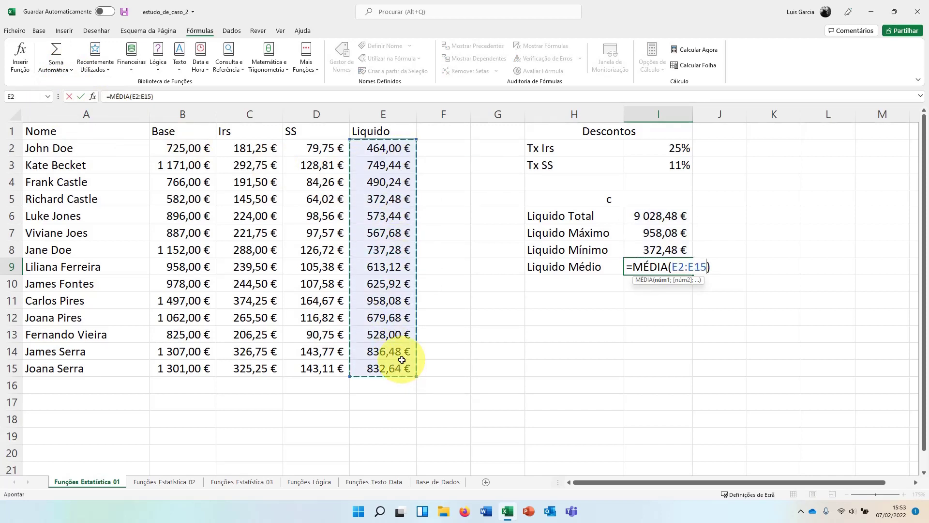
key("Return")
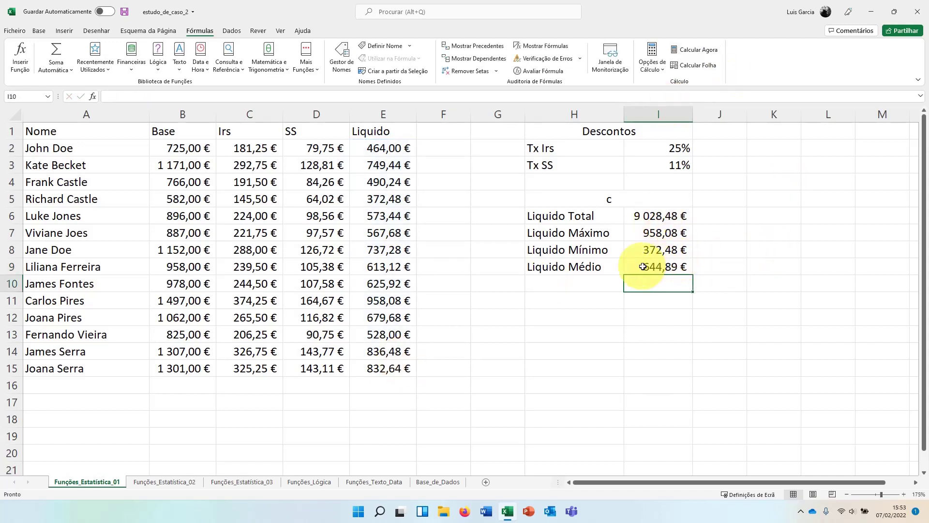
left_click(53, 135)
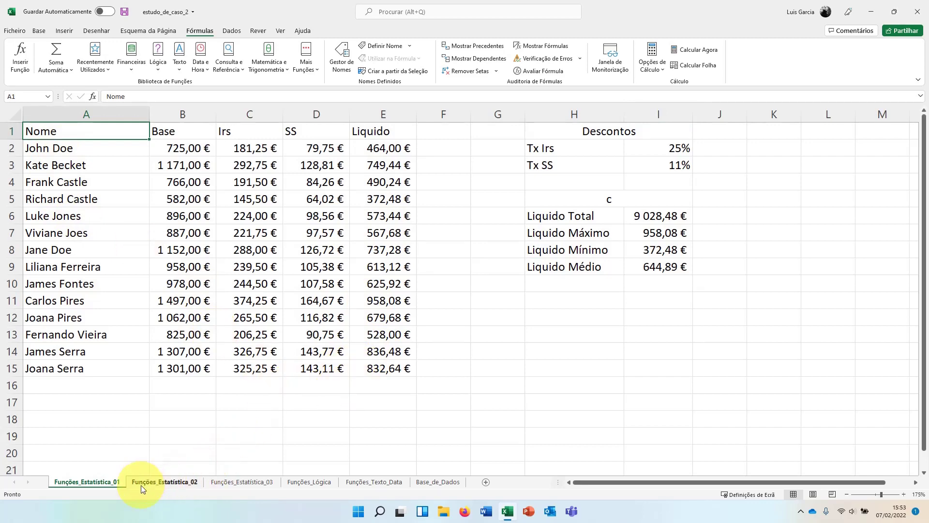
On the Funções_Estatística_02 sheet, insert the CONTAR.VAL function for Total de Alunos in E2 with A2:A15 as Valor1.
left_click(176, 486)
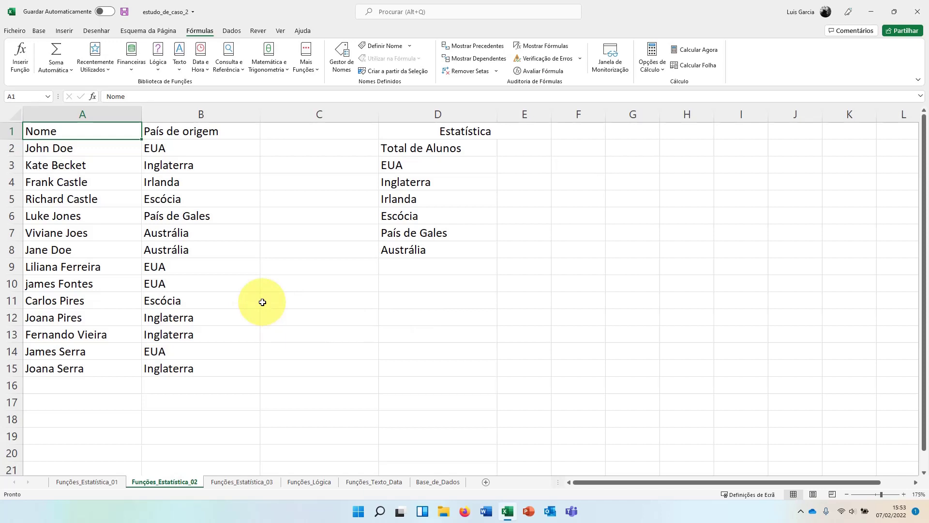
left_click(524, 148)
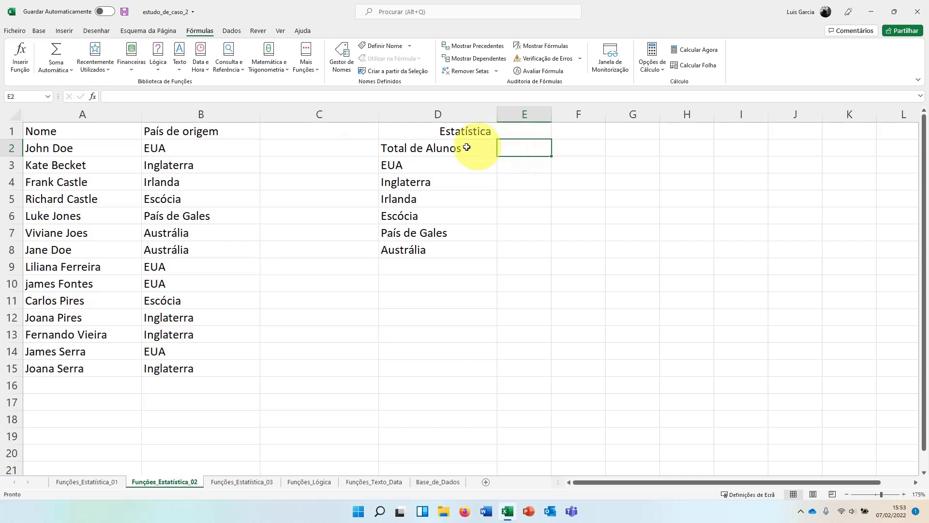
left_click(306, 64)
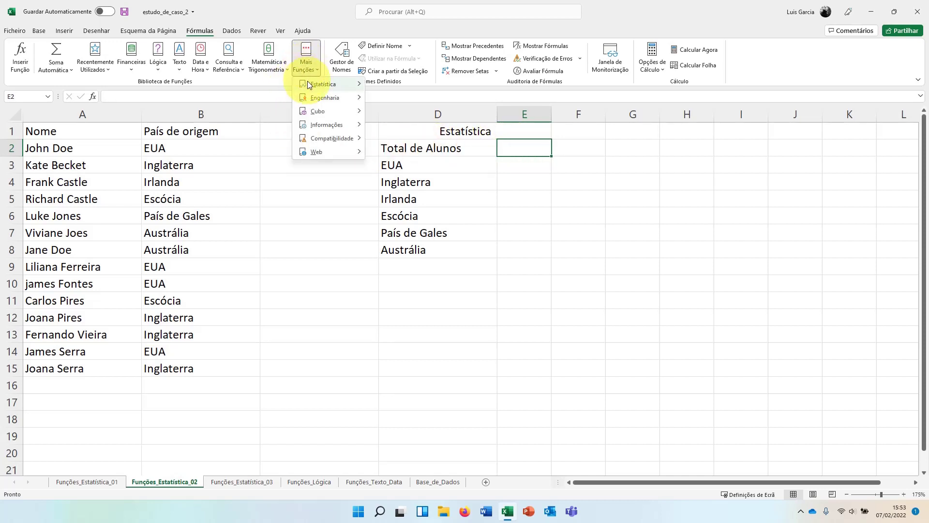
mouse_move(306, 80)
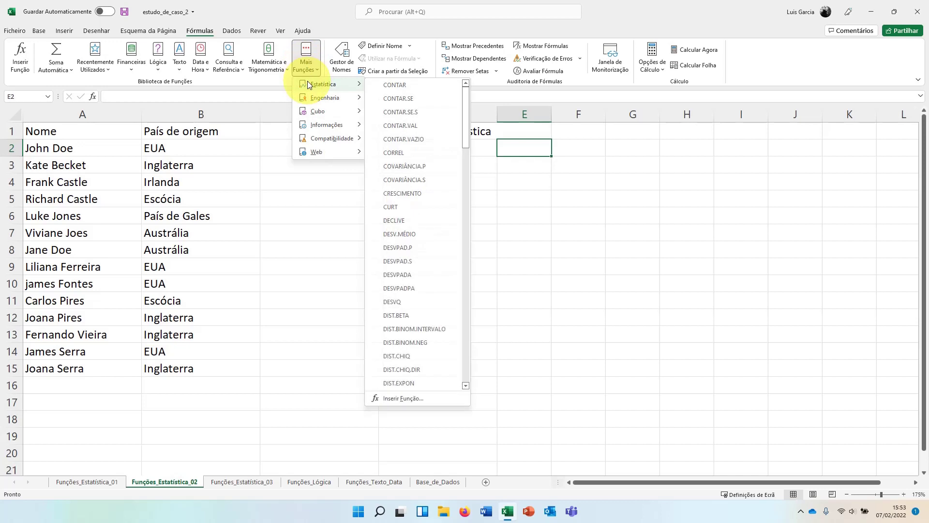
left_click(437, 126)
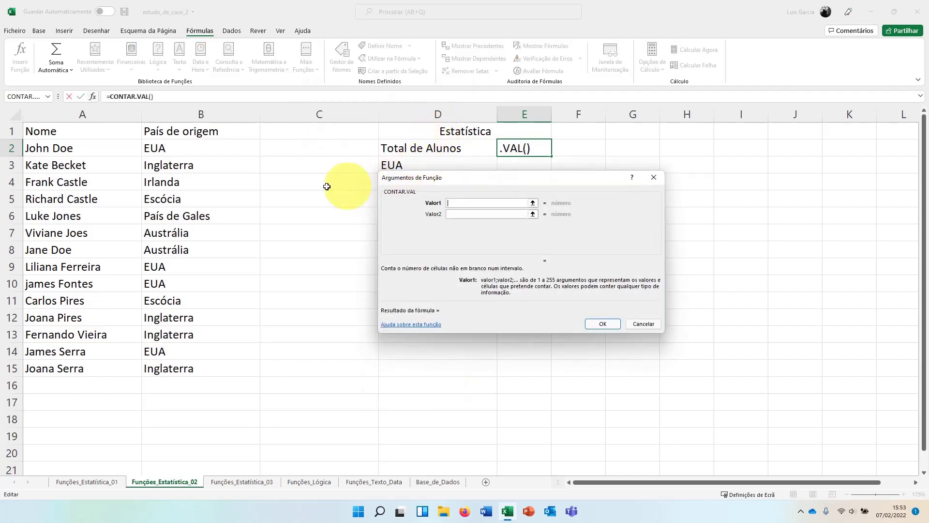
left_click_drag(62, 150, 64, 372)
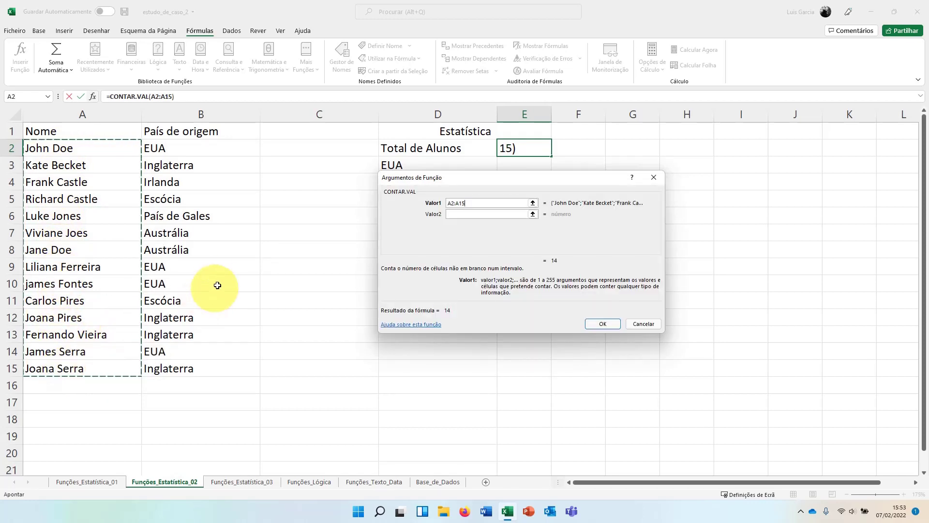
Clear the Valor1 argument, reselect the names A2:A15 as its range and confirm the CONTAR.VAL function.
key("BackSpace")
key("BackSpace")
key("BackSpace")
key("BackSpace")
key("BackSpace")
key("BackSpace")
left_click(64, 148)
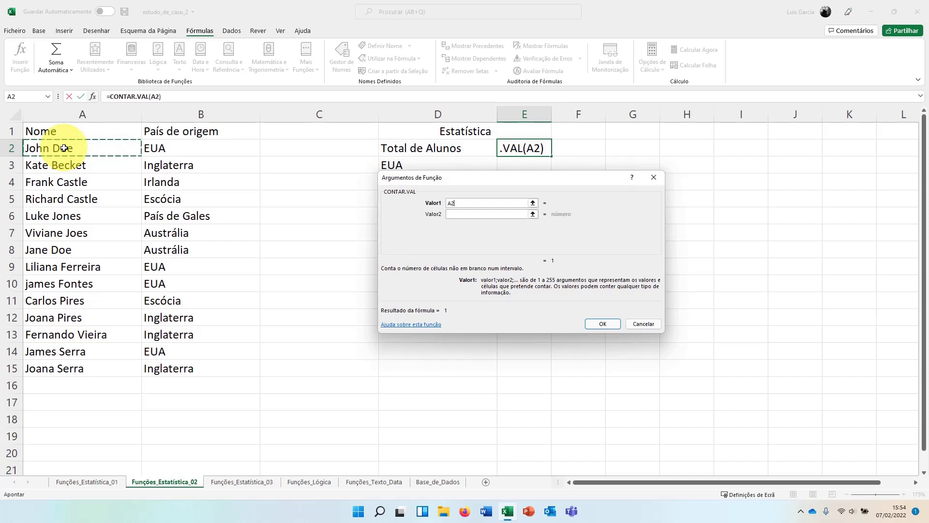
key("ctrl+shift+Down")
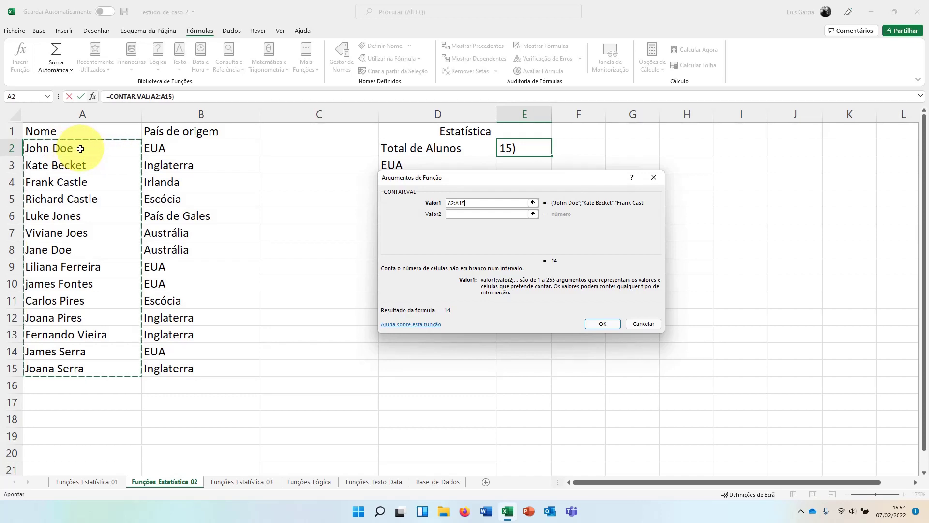
left_click(603, 325)
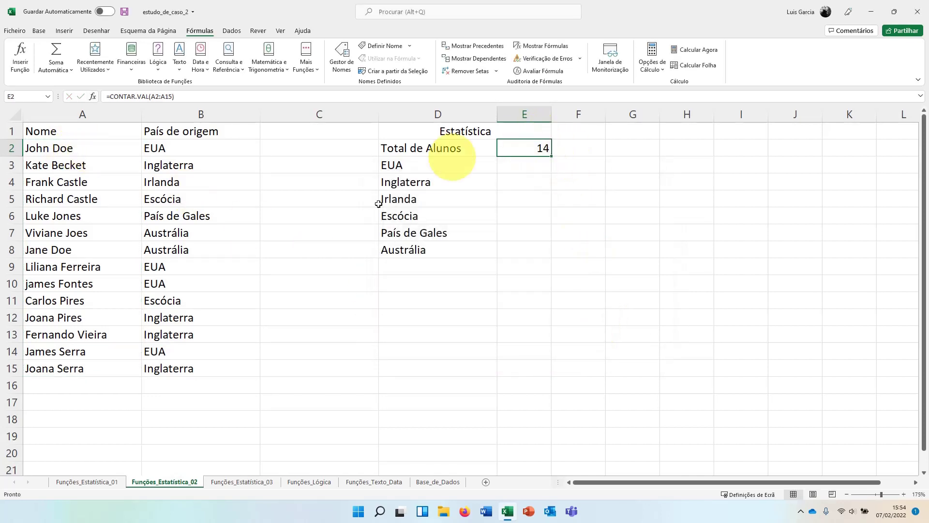
Delete the student names in A7 and A8 to test the Total de Alunos count.
left_click(63, 233)
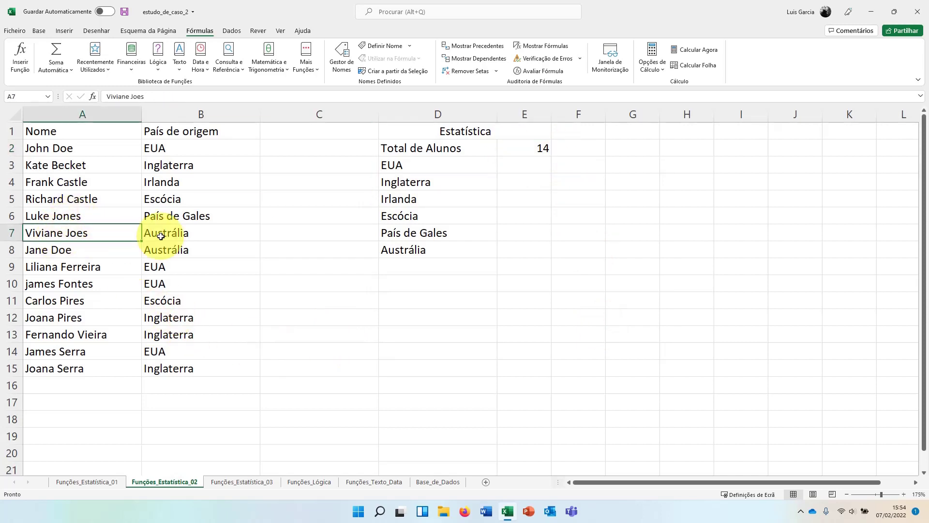
key("Delete")
key("Down")
key("Delete")
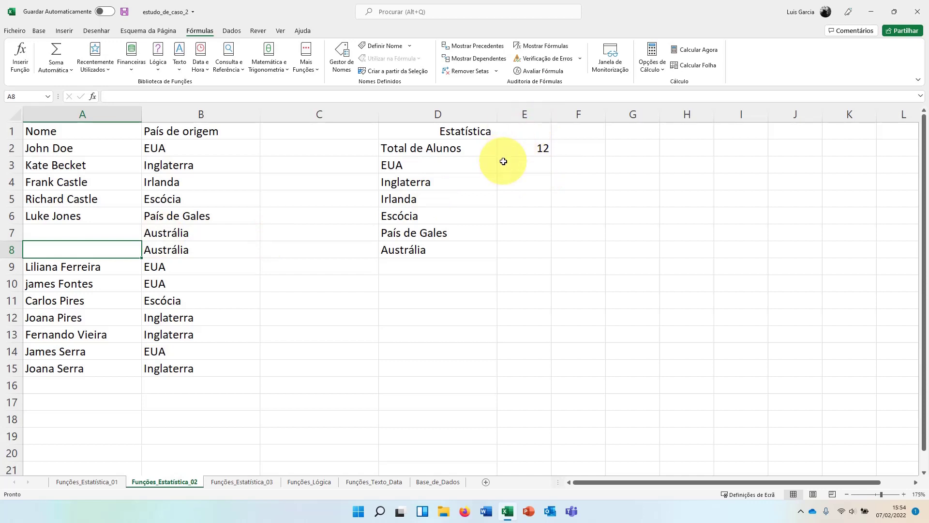
Undo the two name deletions in A8 and A7.
left_click(38, 31)
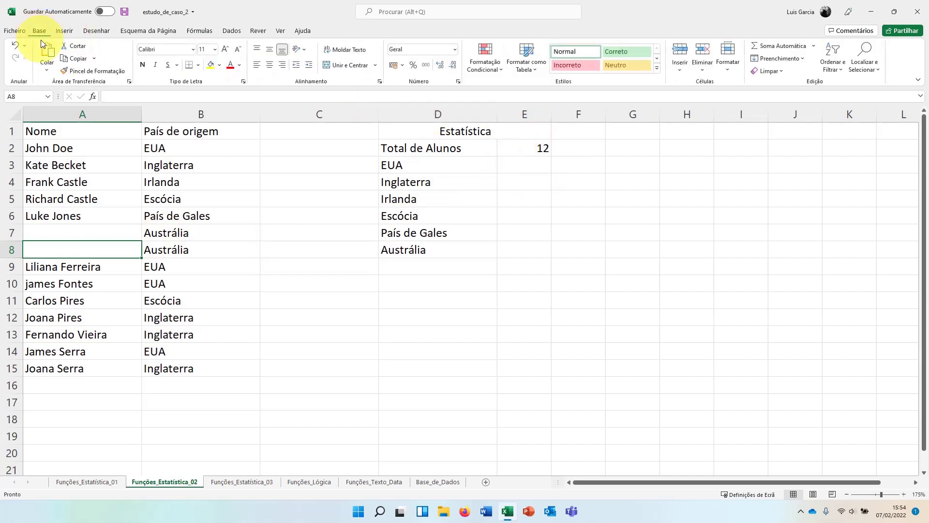
left_click(15, 45)
left_click(15, 45)
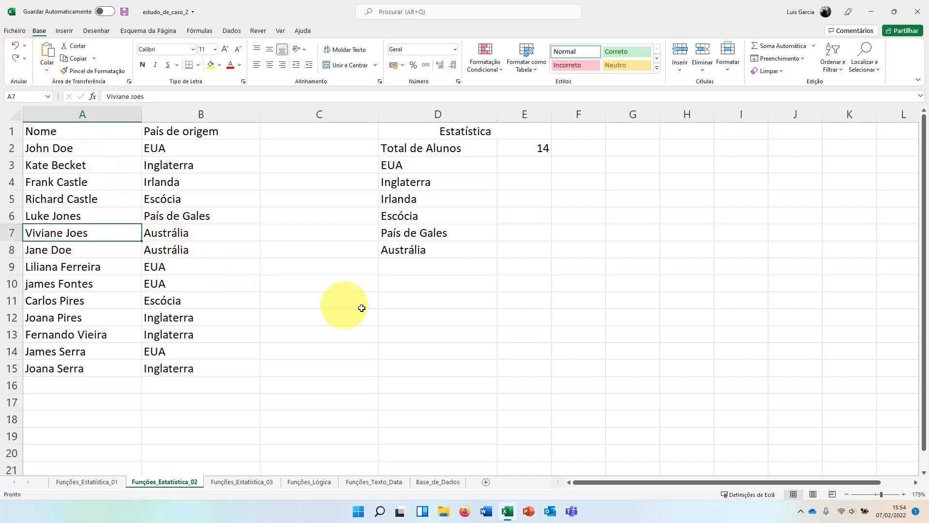
Insert the CONTAR.SE function for EUA in E3 with B2:B15 as Intervalo and D3 as Critérios.
left_click(528, 163)
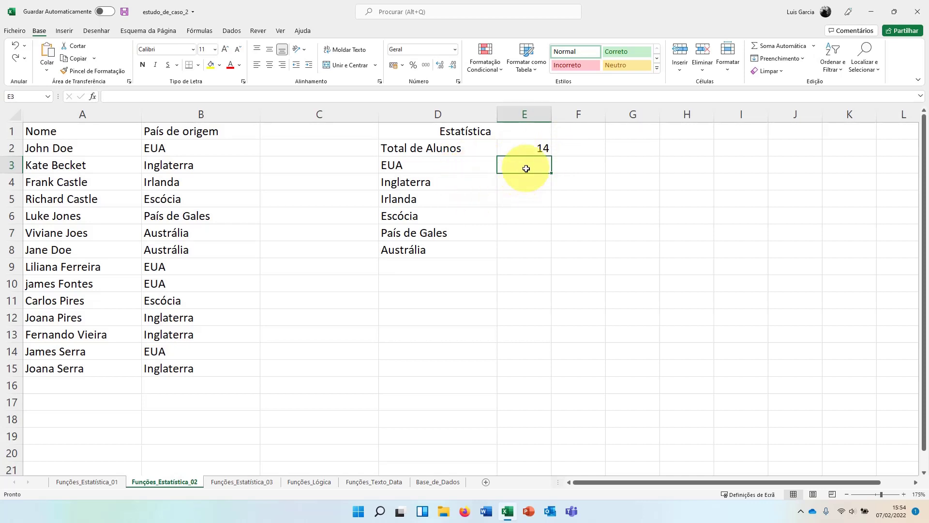
left_click(200, 31)
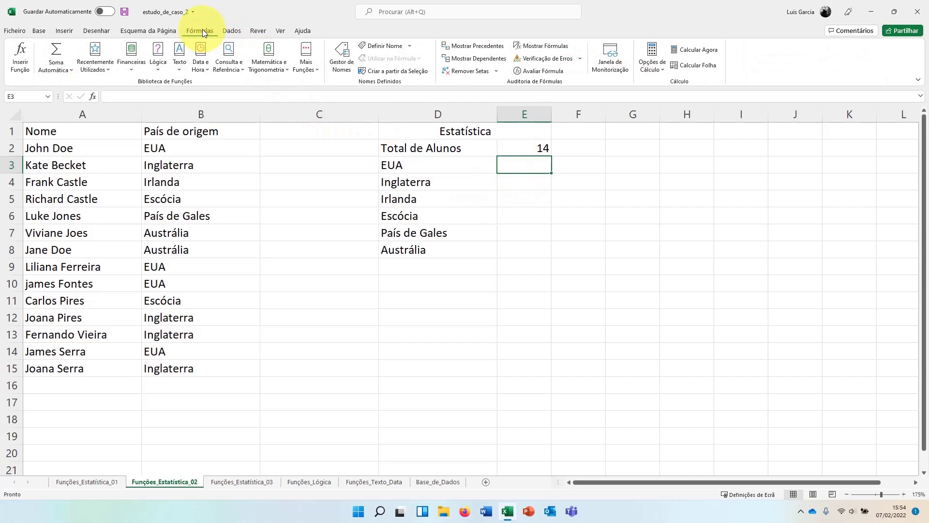
left_click(307, 63)
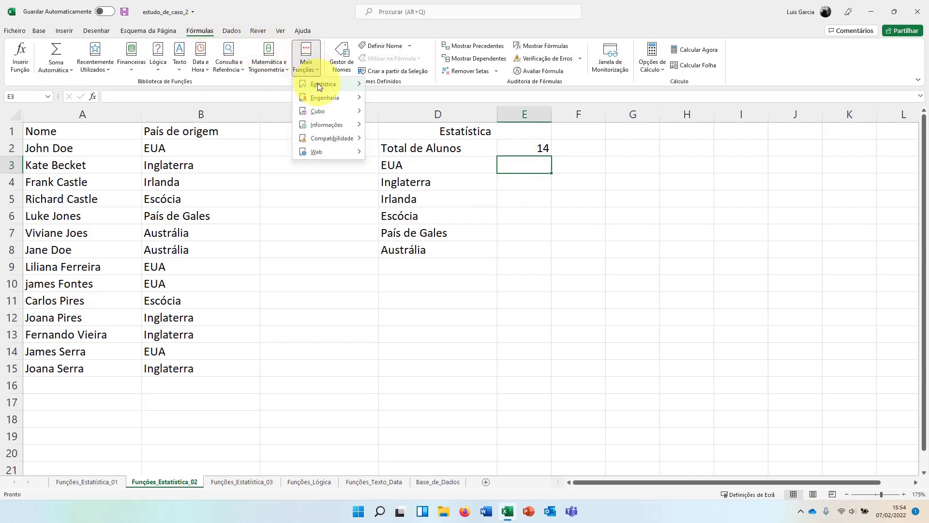
mouse_move(319, 86)
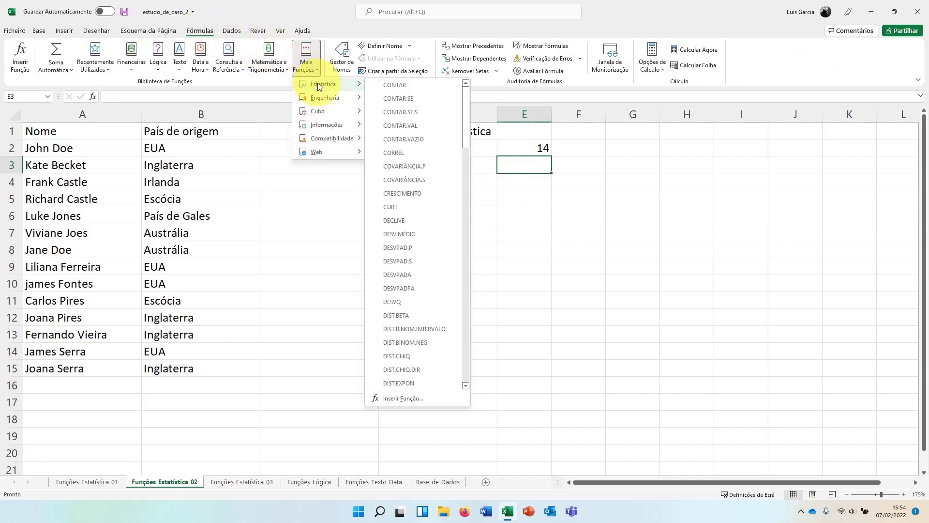
left_click(433, 97)
left_click_drag(492, 197, 461, 185)
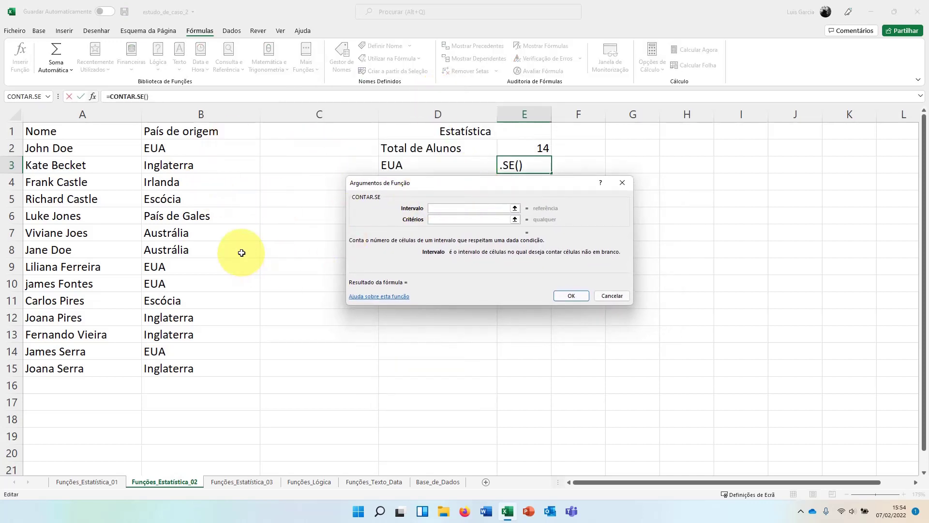
left_click_drag(187, 144, 235, 363)
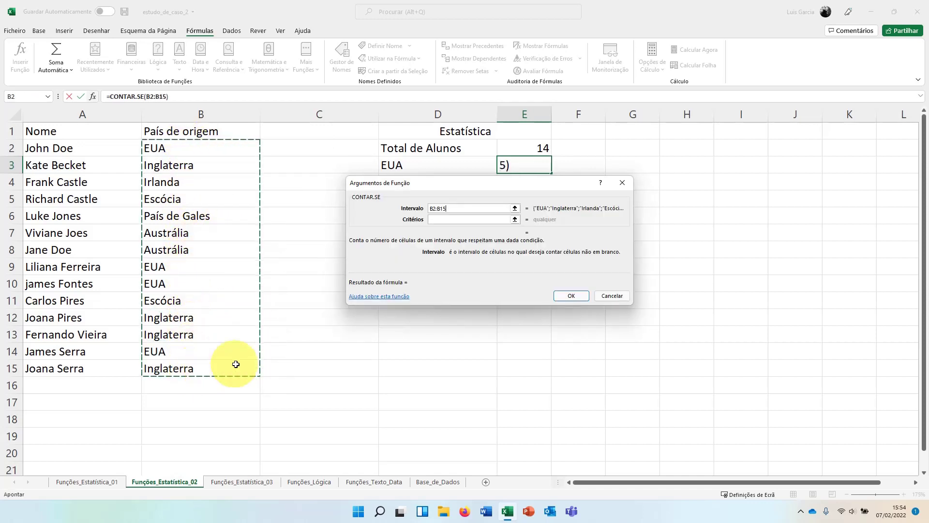
left_click(433, 220)
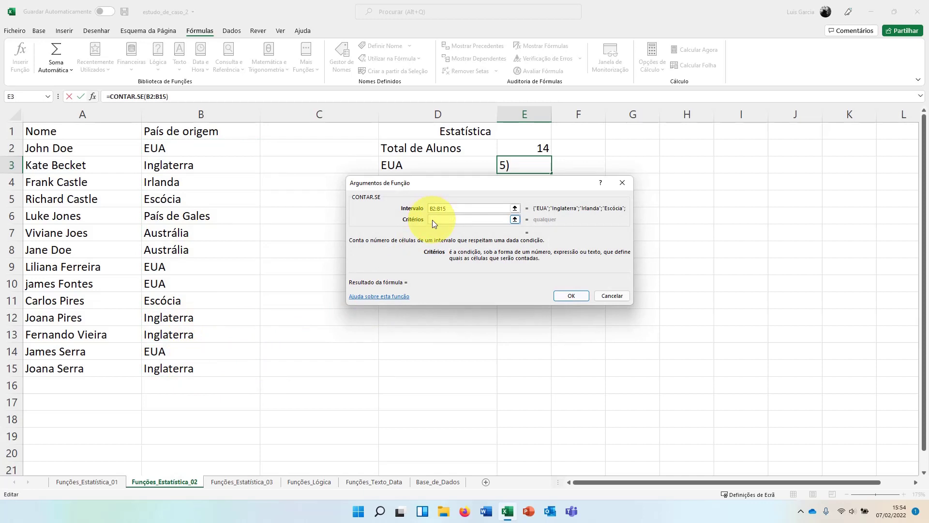
left_click(406, 164)
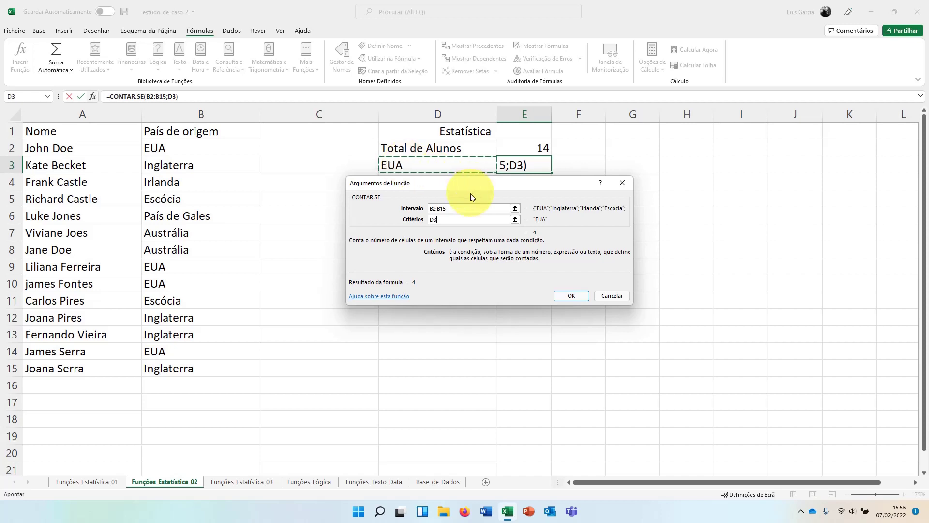
Reselect B2:B15 as the CONTAR.SE Intervalo, make it absolute as $B$2:$B$15 and confirm the function.
left_click_drag(461, 184, 685, 154)
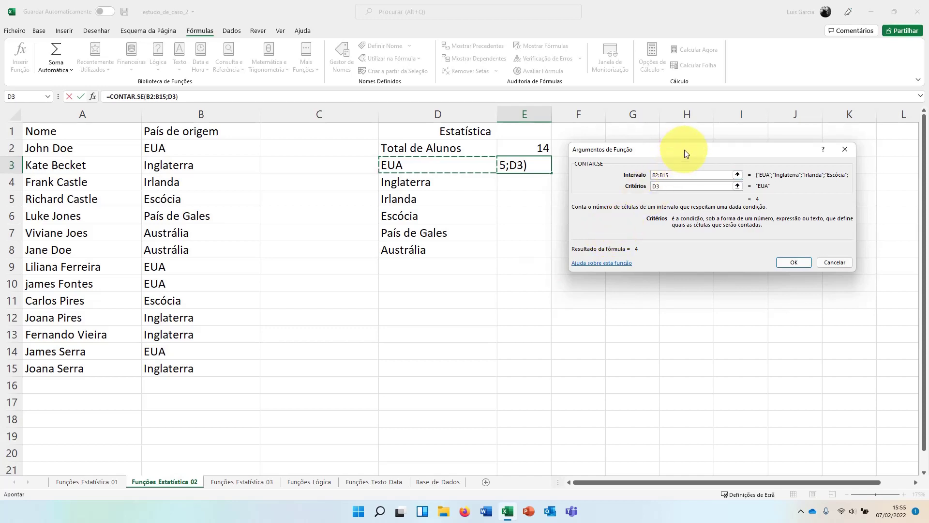
left_click_drag(684, 149, 451, 183)
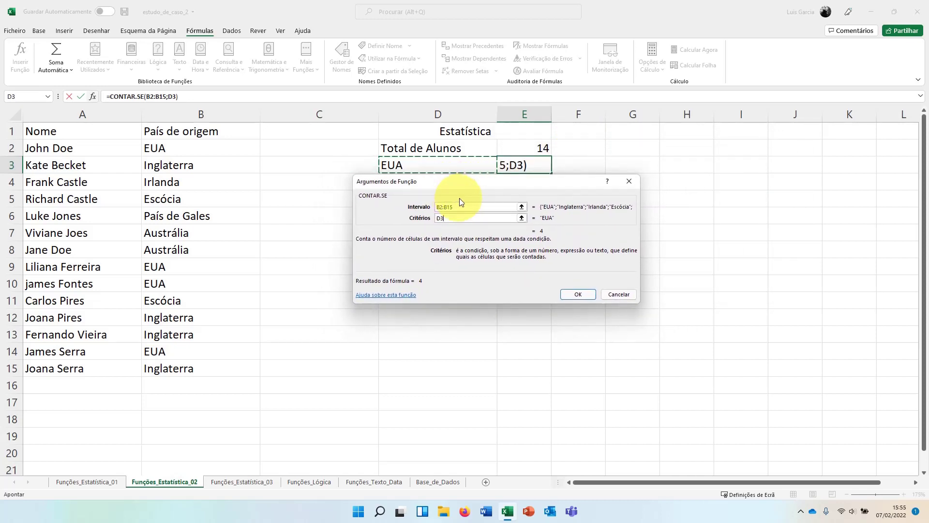
left_click(447, 206)
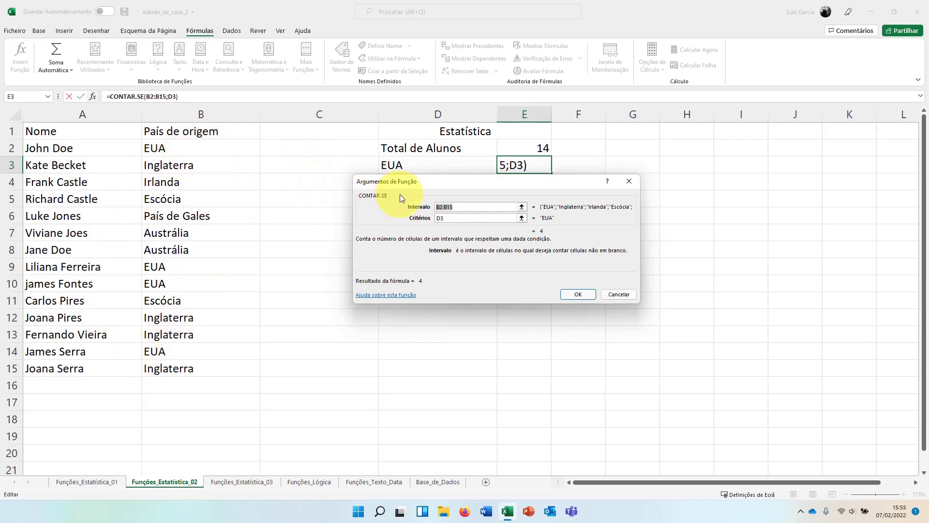
key("BackSpace")
left_click(190, 149)
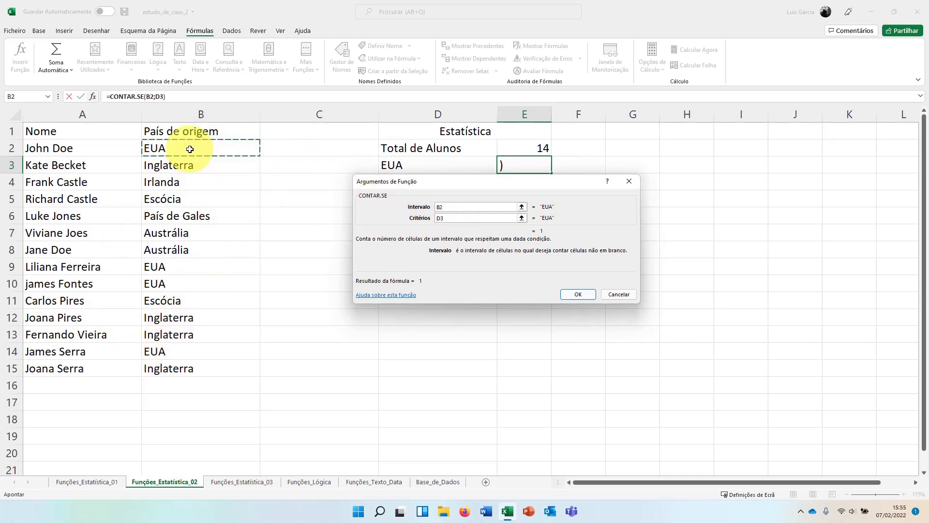
left_click_drag(190, 150, 187, 371)
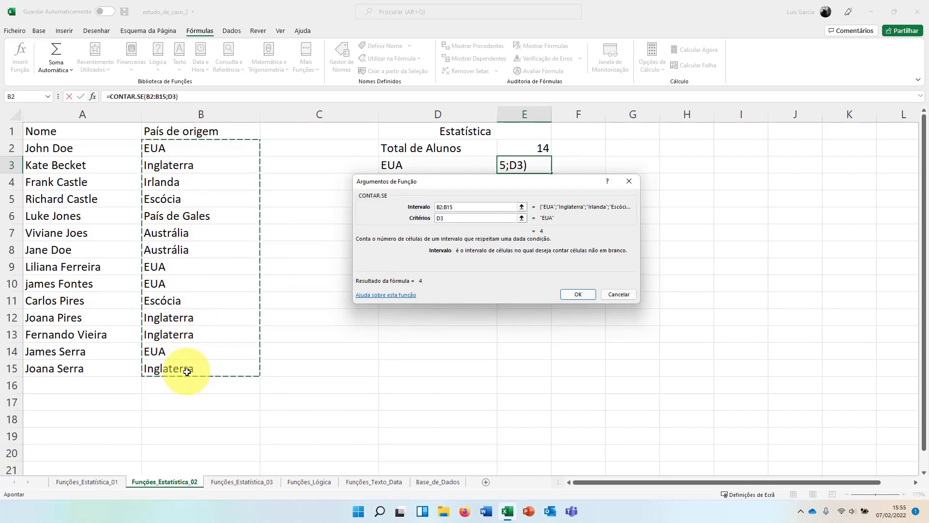
key("F4")
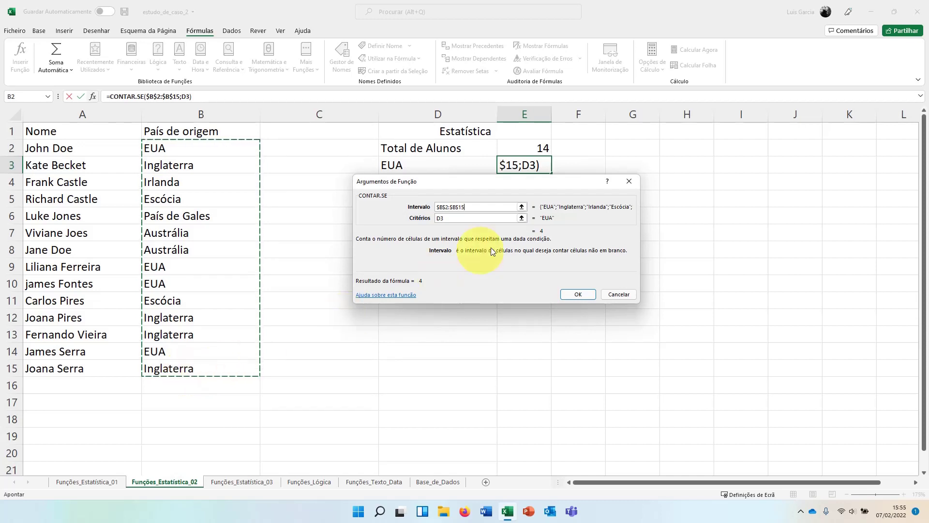
left_click(579, 293)
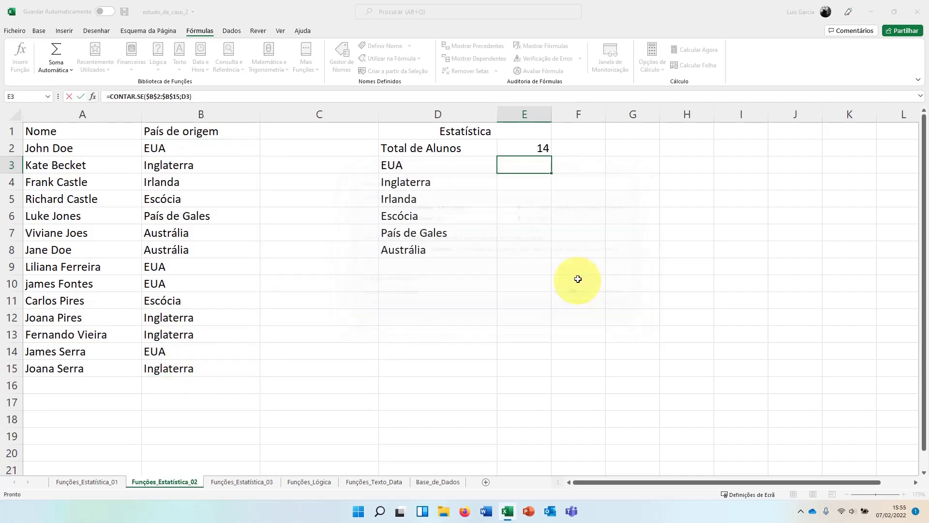
Fill the CONTAR.SE formula from E3 down to E8 for the other countries and check each copied formula.
double_click(551, 173)
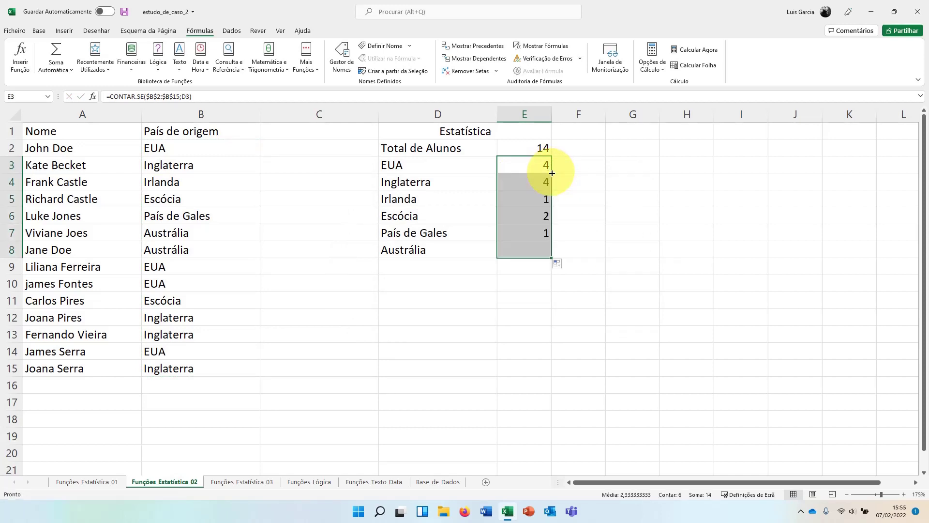
left_click(657, 300)
left_click(543, 163)
left_click(542, 182)
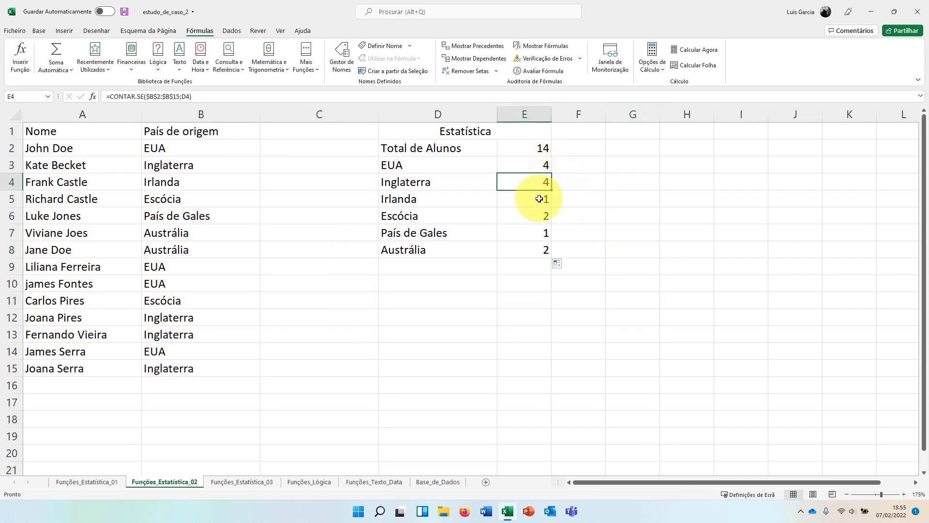
left_click(539, 199)
left_click(538, 216)
left_click(538, 233)
left_click(538, 250)
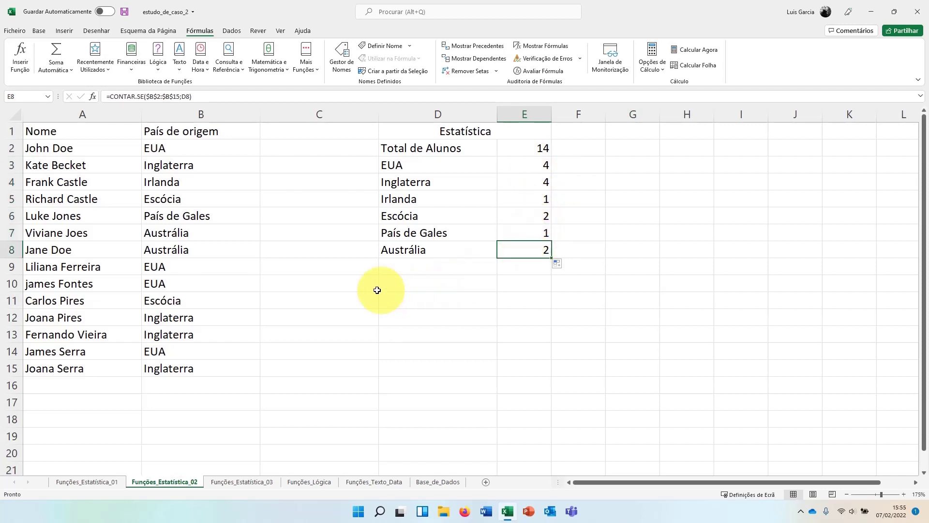
On the Funções_Estatística_03 sheet, calculate Total de Faltas in G2 with the SOMA function over D2:D16.
left_click(240, 483)
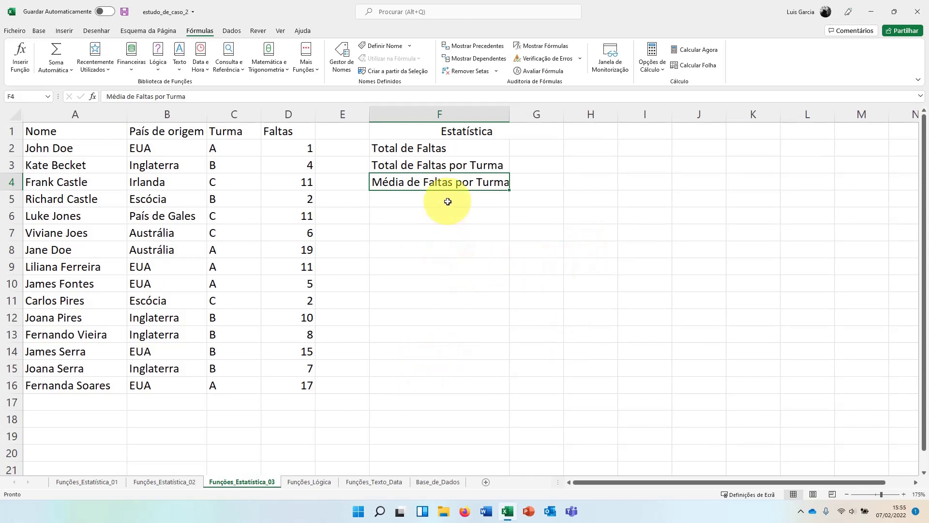
left_click(531, 147)
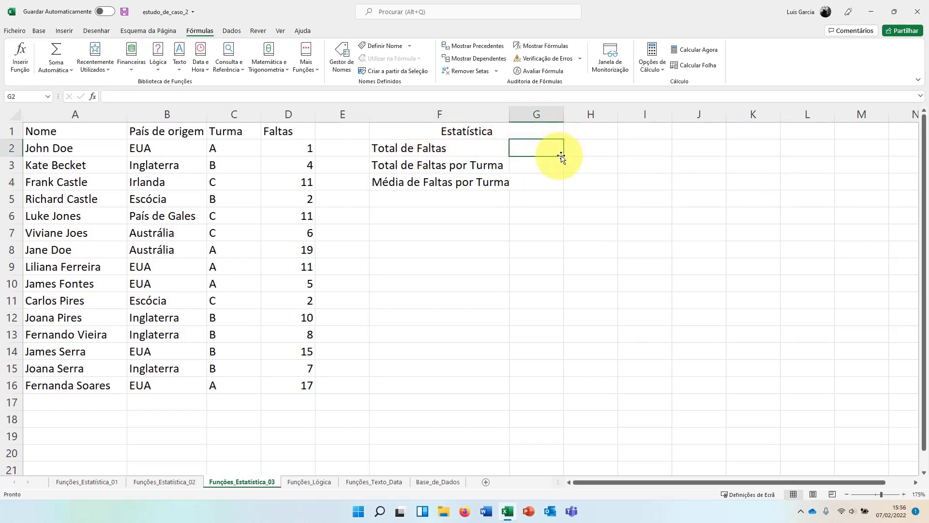
left_click(59, 70)
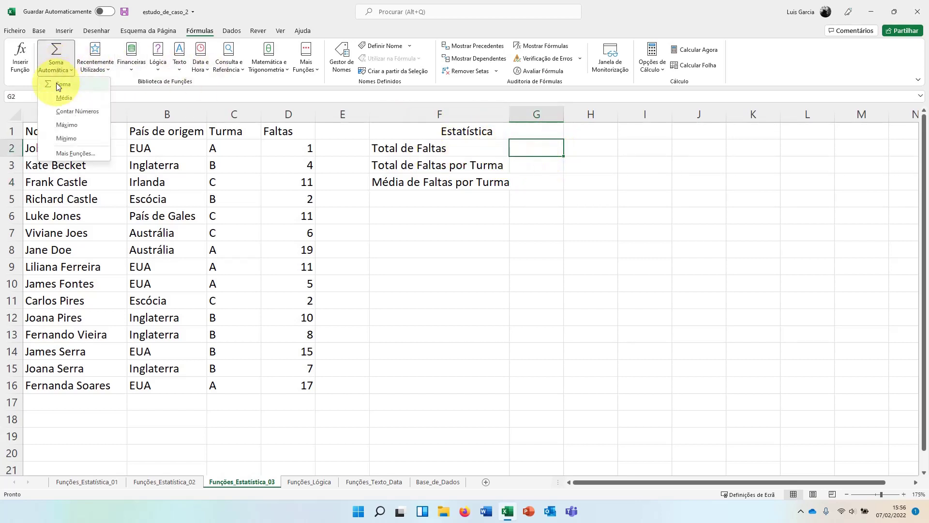
left_click(64, 84)
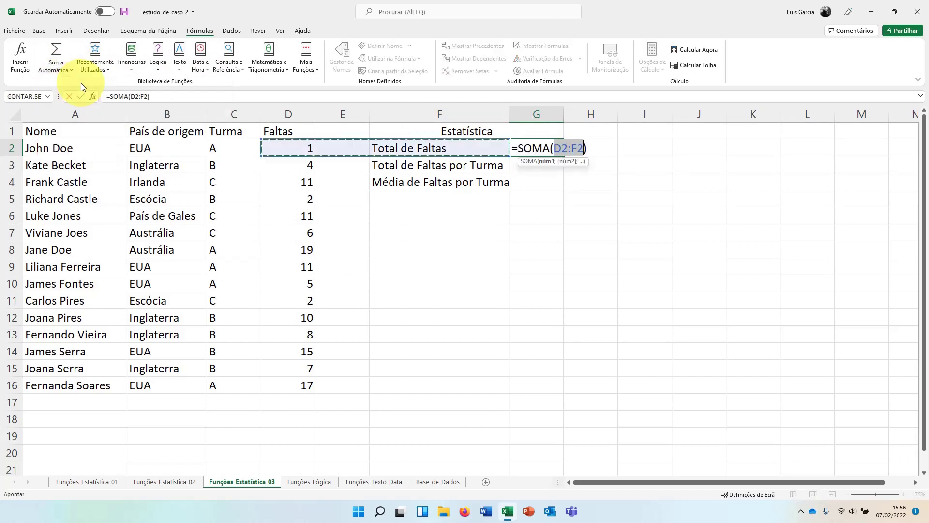
left_click(303, 144)
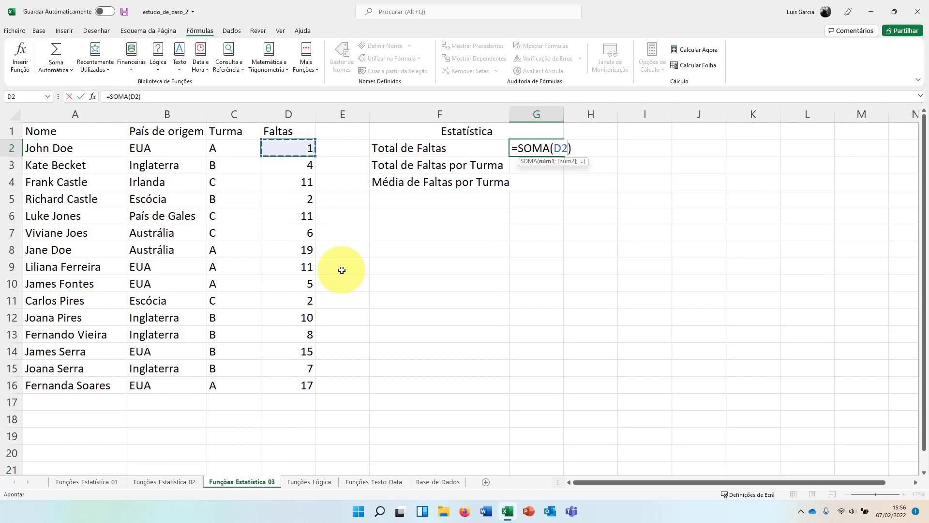
key("ctrl+shift+Down")
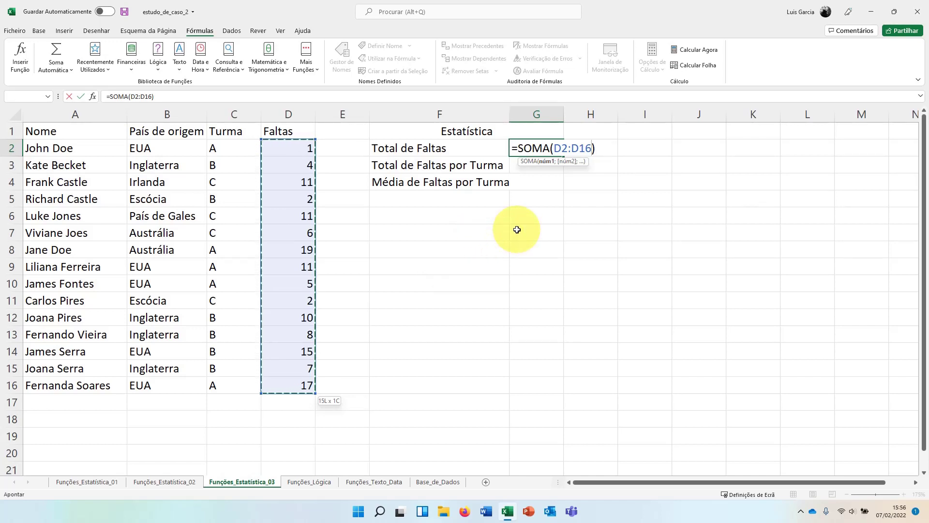
key("Return")
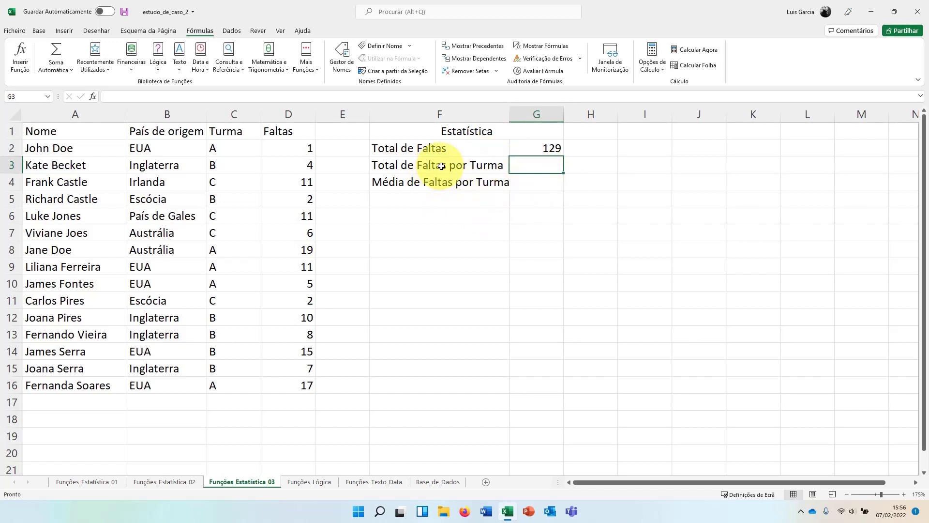
Move the two per-class labels from F3:F4 to F5:F6 and enter the class headings A, B and C in G4:I4.
left_click_drag(441, 166, 440, 180)
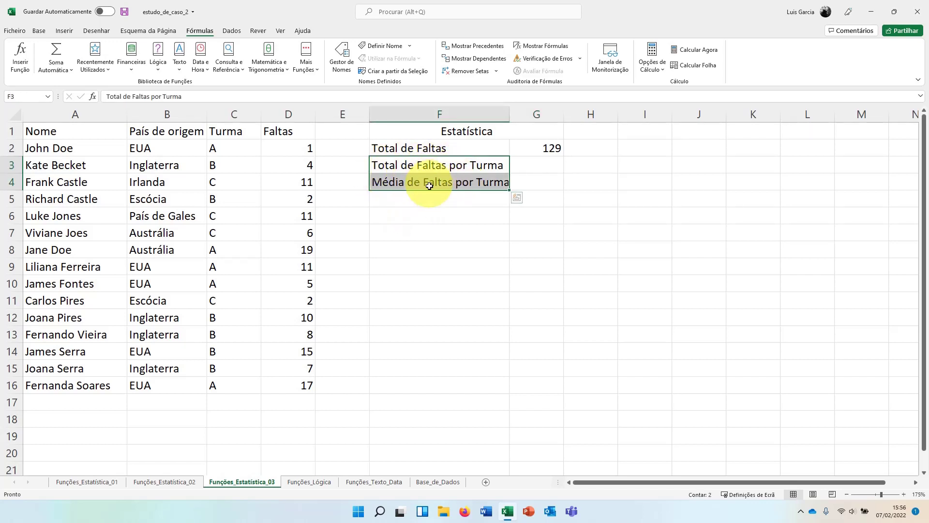
left_click_drag(426, 190, 426, 208)
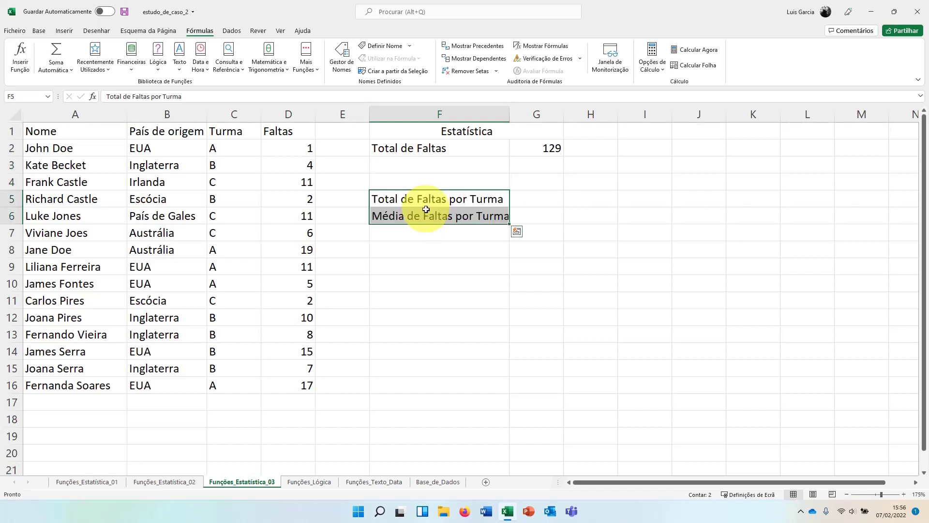
left_click(532, 186)
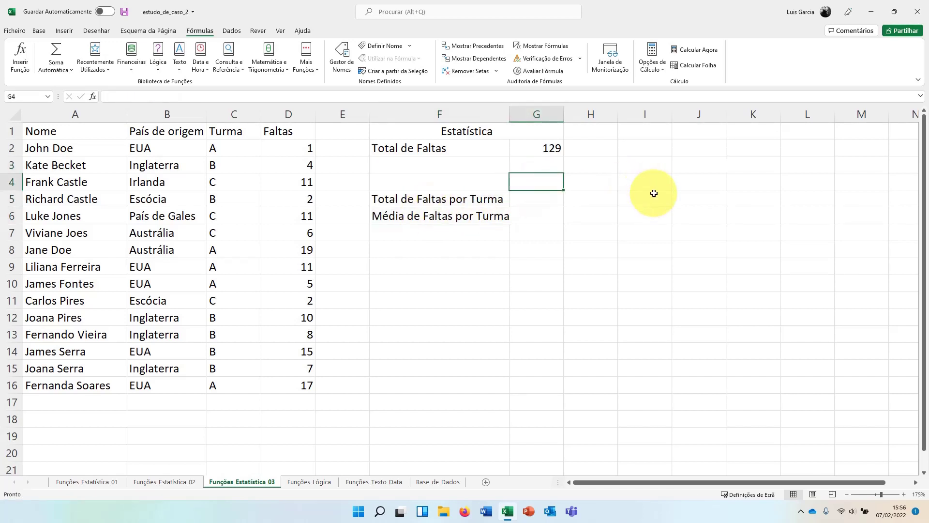
type("A")
key("Tab")
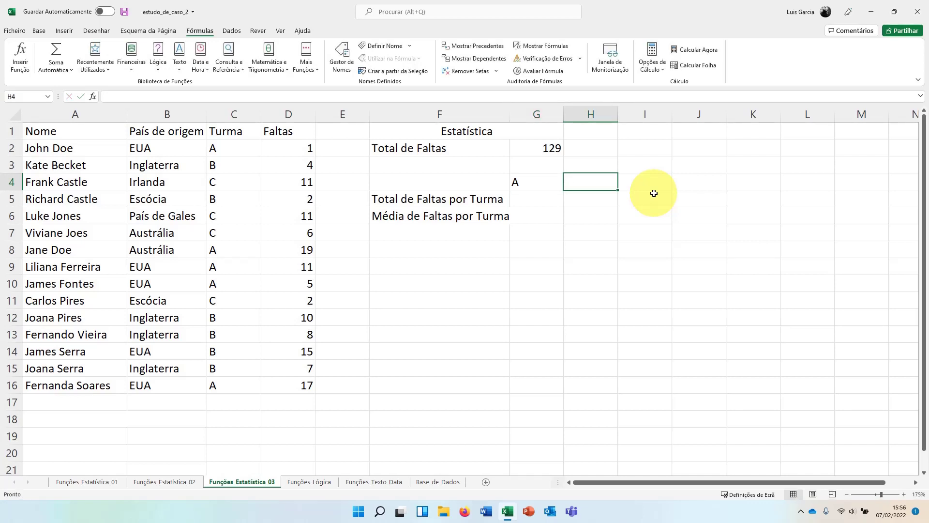
type("B")
key("Tab")
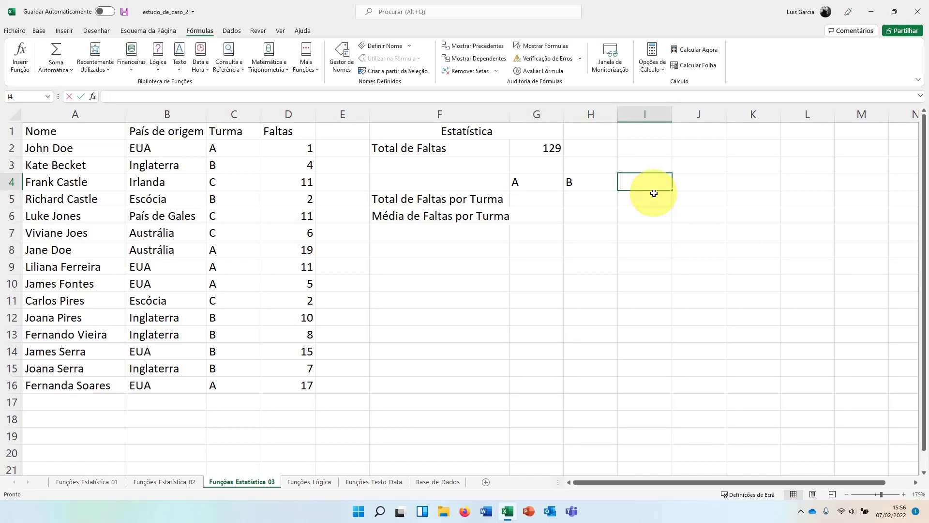
type("C")
key("Tab")
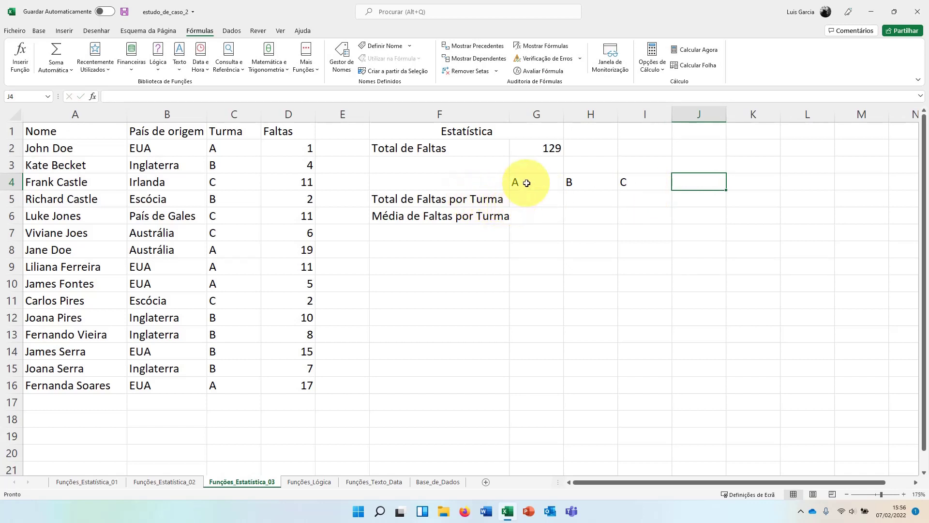
Try SOMA.SE in G5 with C2:C16 as Intervalo, G4 as Critérios and D2:D16 as Intervalo_soma, and clear the cell.
left_click(539, 199)
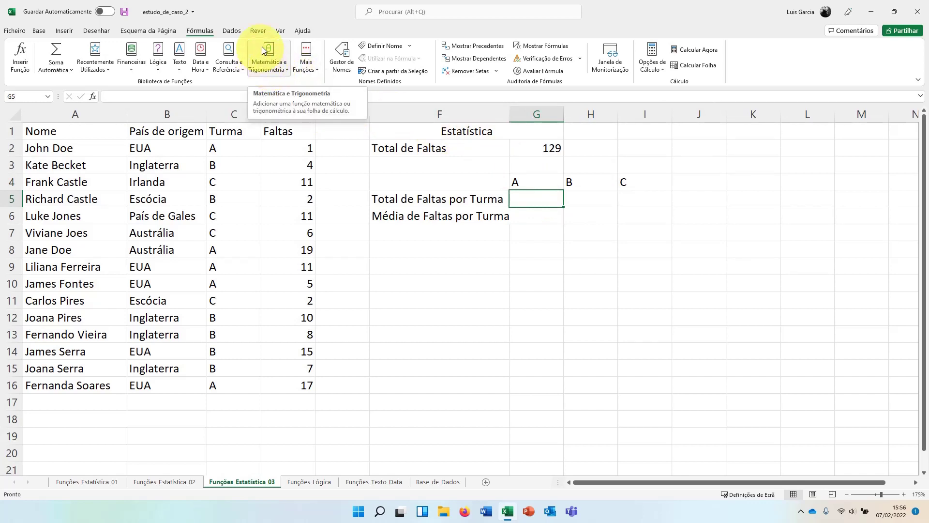
left_click(268, 66)
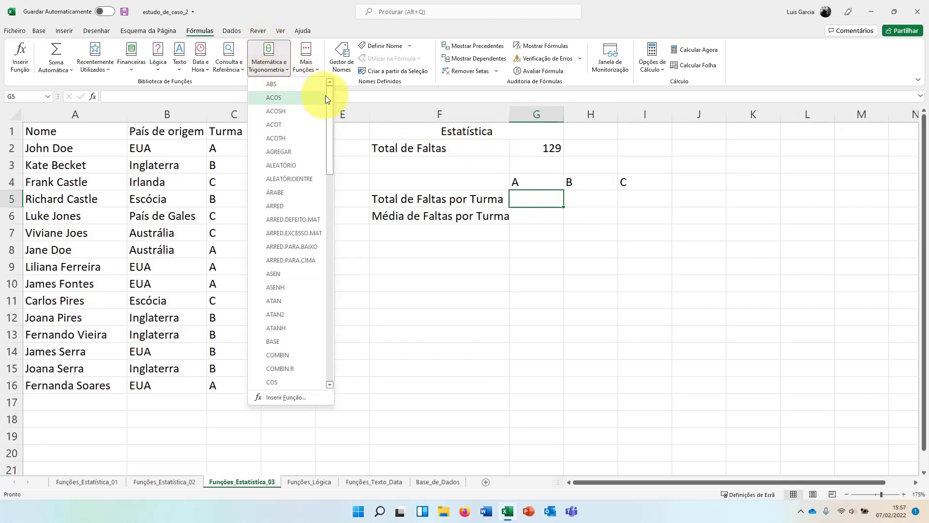
left_click_drag(325, 95, 341, 313)
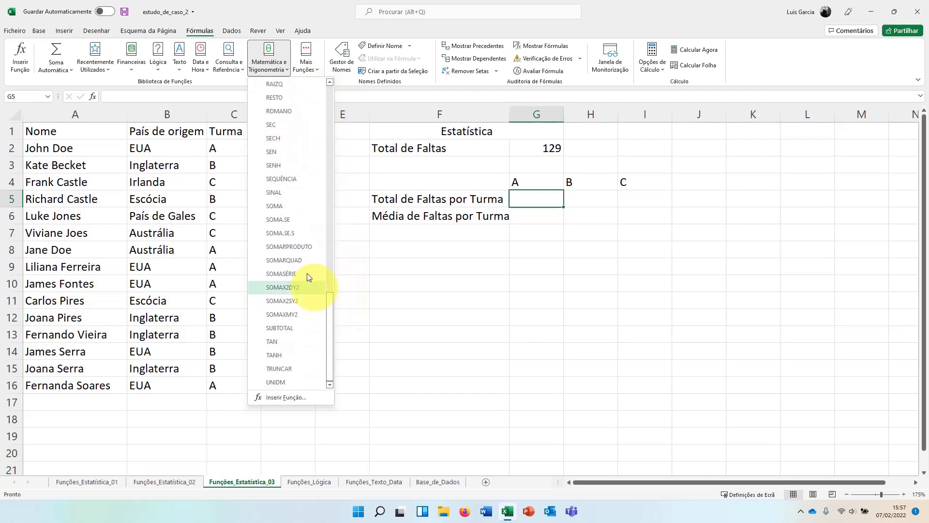
left_click(290, 220)
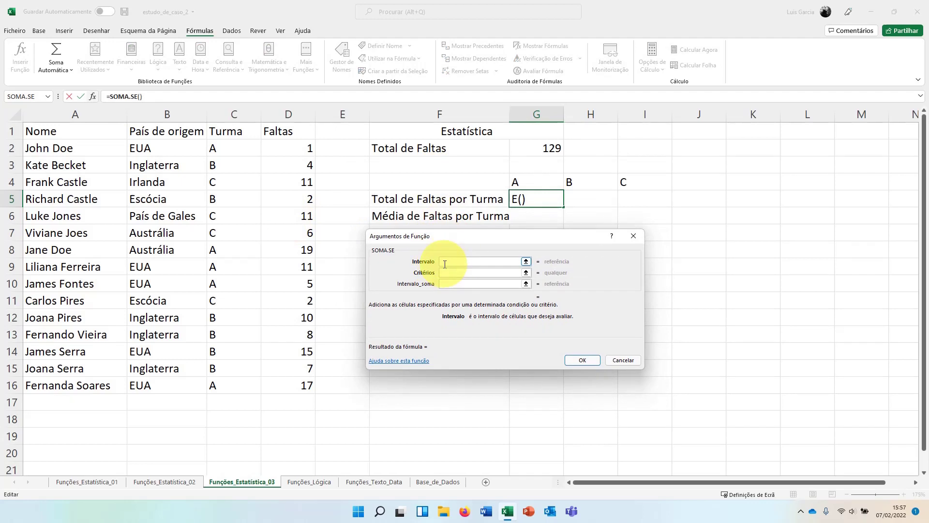
left_click(234, 151)
left_click_drag(234, 151, 232, 385)
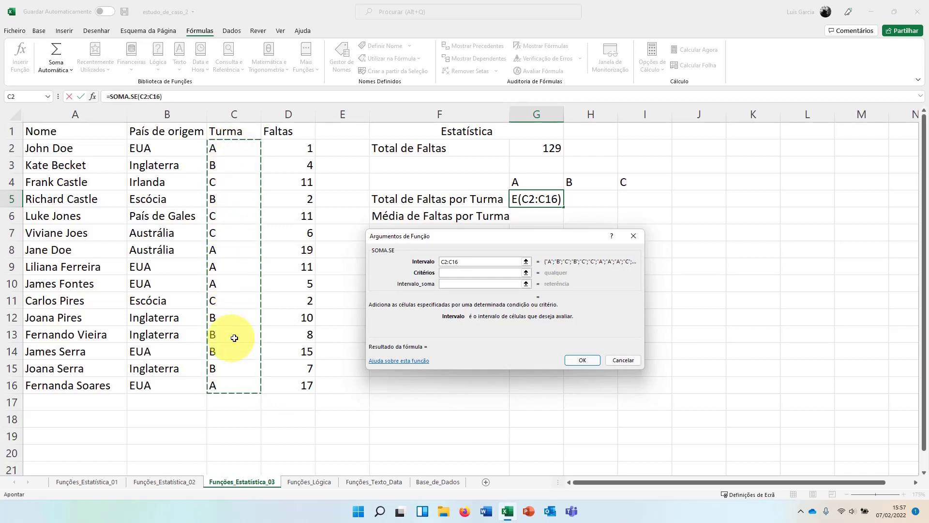
left_click(452, 272)
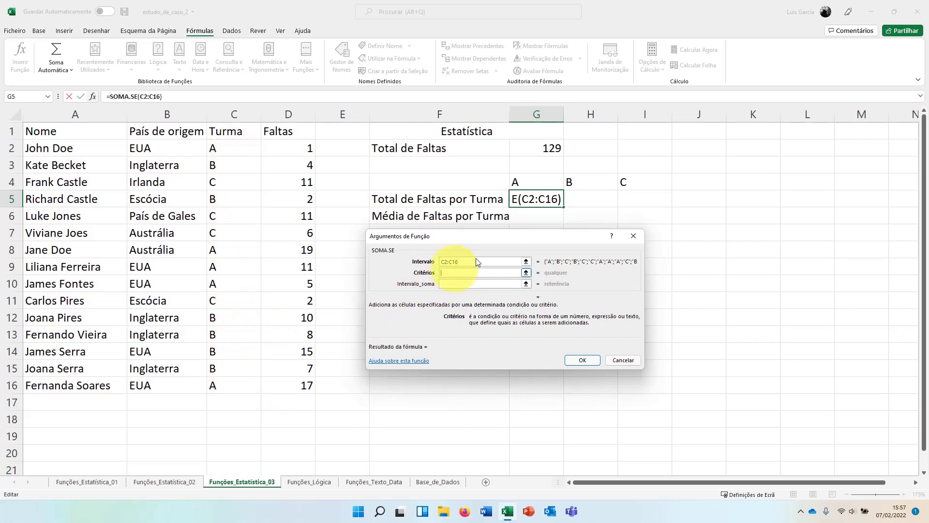
left_click(519, 183)
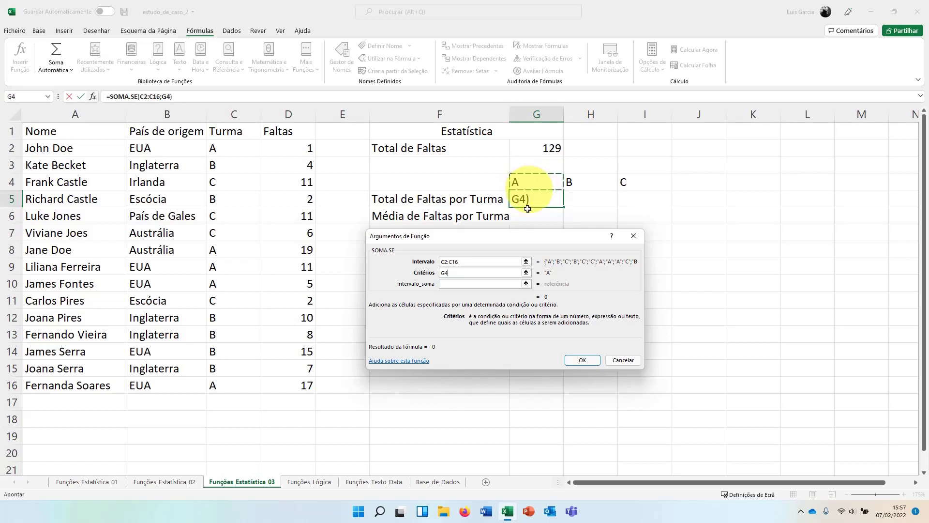
left_click(449, 286)
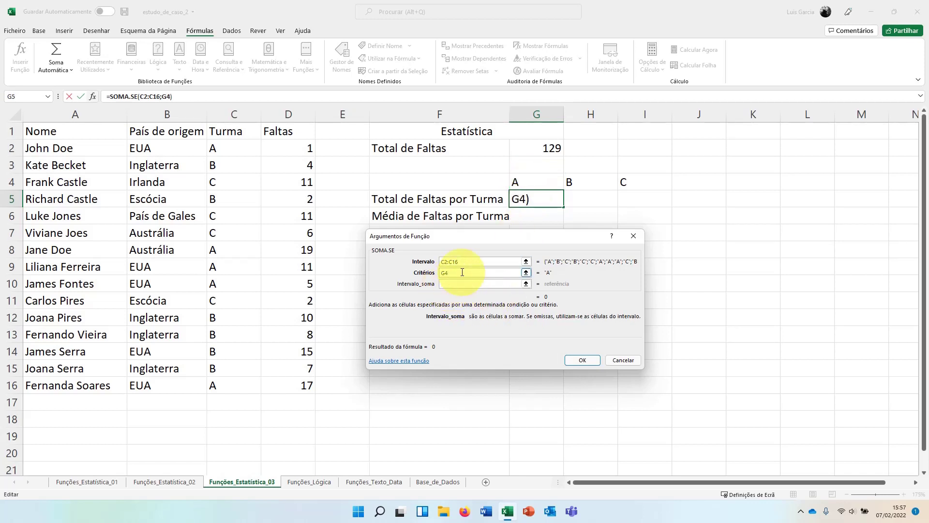
left_click_drag(299, 152, 296, 391)
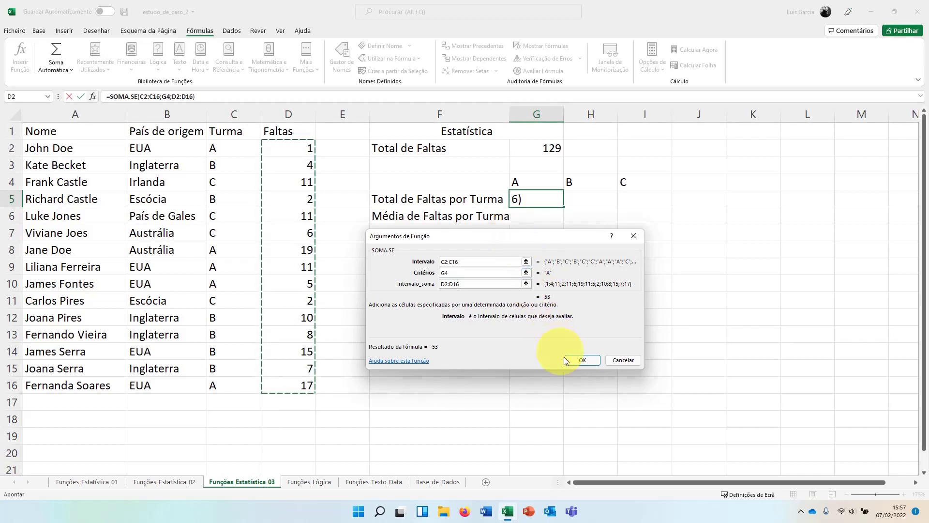
left_click(585, 362)
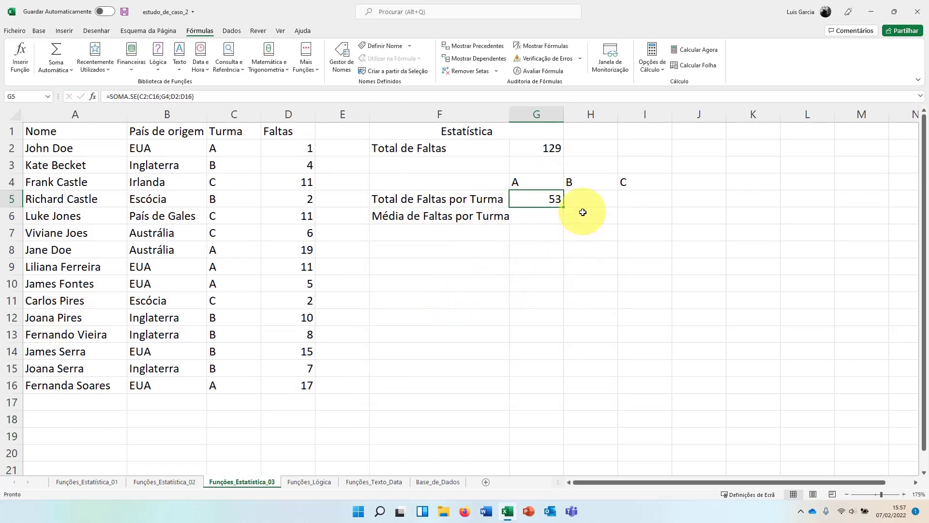
key("Delete")
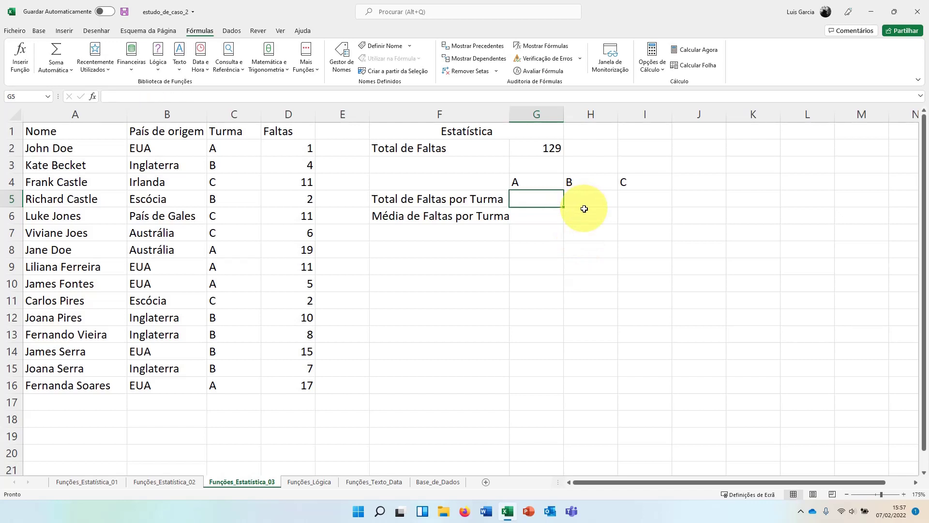
Insert the SOMA.SE function in G5 with the Turma cells as an absolute Intervalo, $C$2:$C$16.
left_click(286, 71)
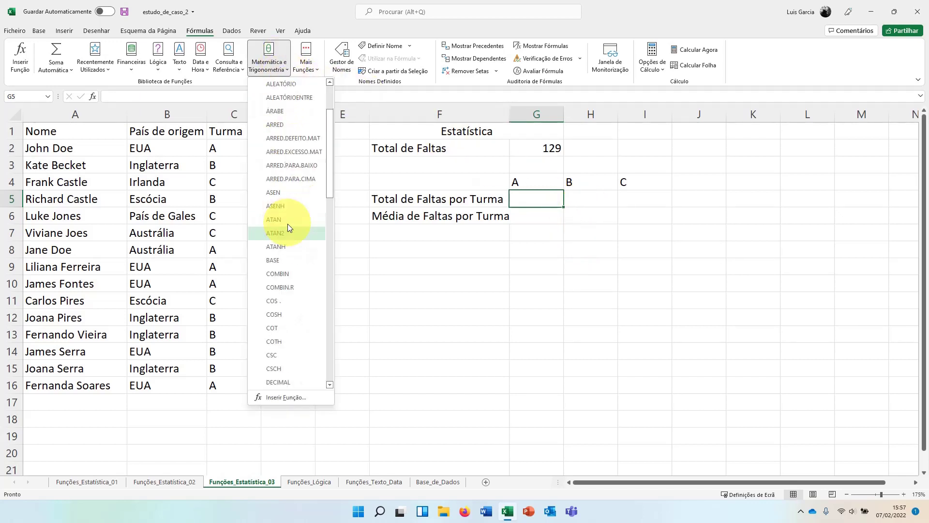
scroll(287, 224, "down", 15)
scroll(300, 337, "down", 5)
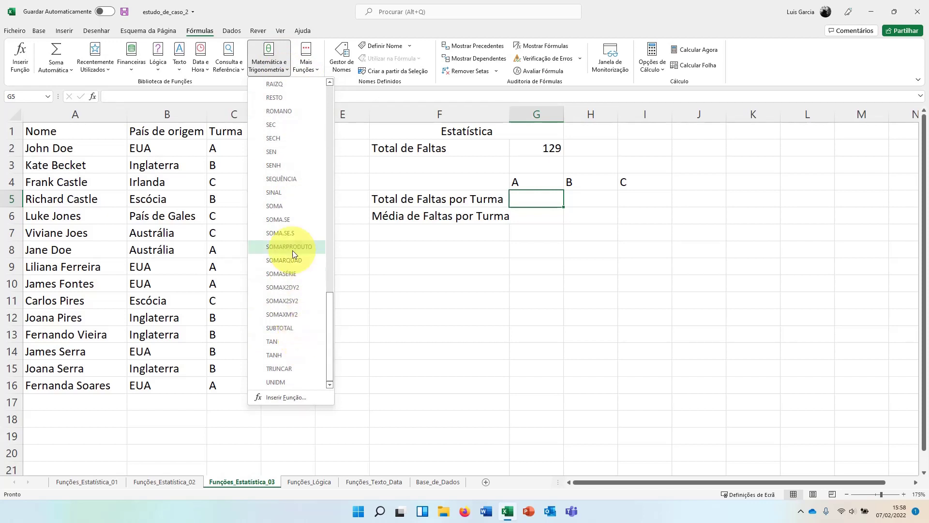
left_click(283, 216)
left_click(500, 227)
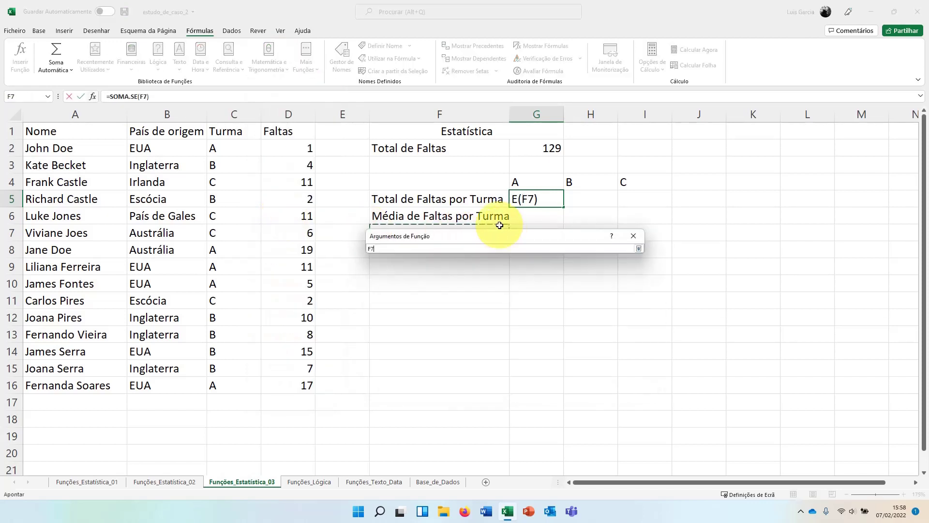
key("BackSpace")
key("BackSpace")
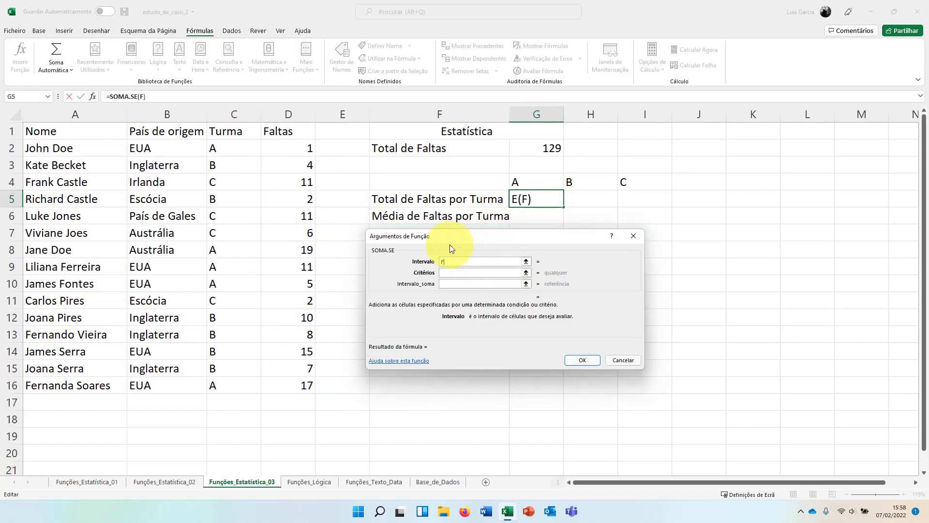
left_click_drag(220, 150, 216, 388)
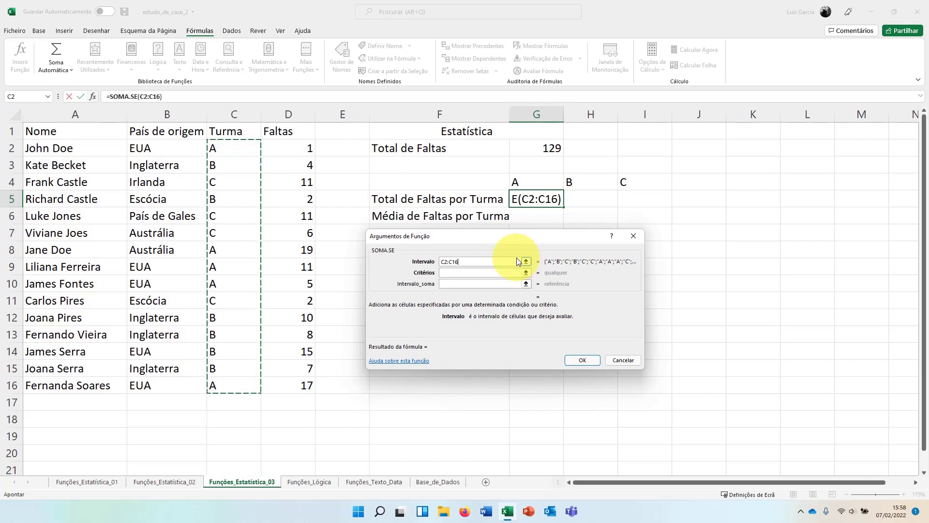
key("F4")
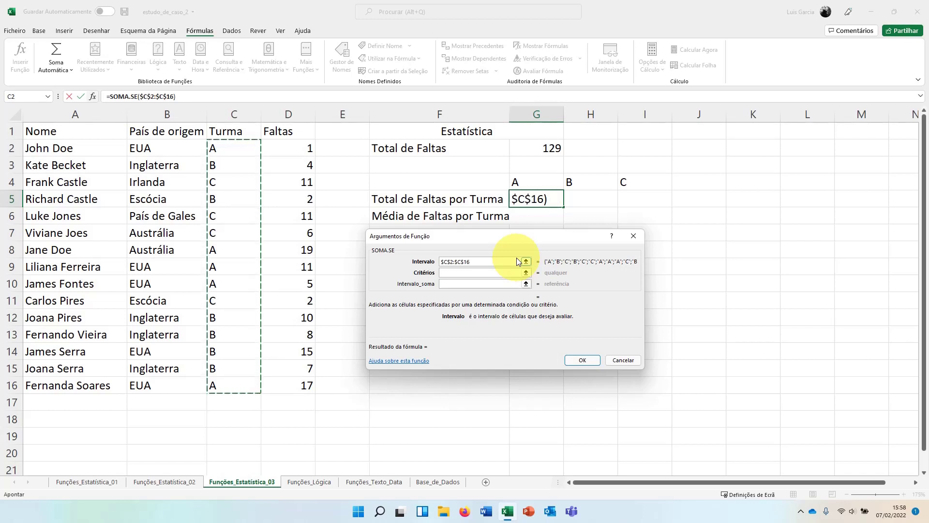
Complete the SOMA.SE function in G5 with G4 as Critérios and $D$2:$D$16 as Intervalo_soma, and fill the formula across to I5.
left_click(452, 273)
left_click(530, 176)
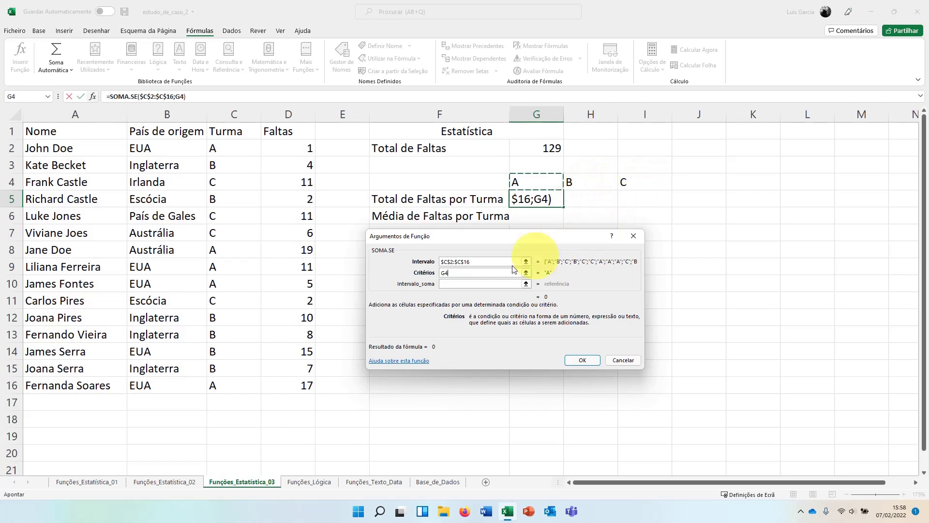
key("Tab")
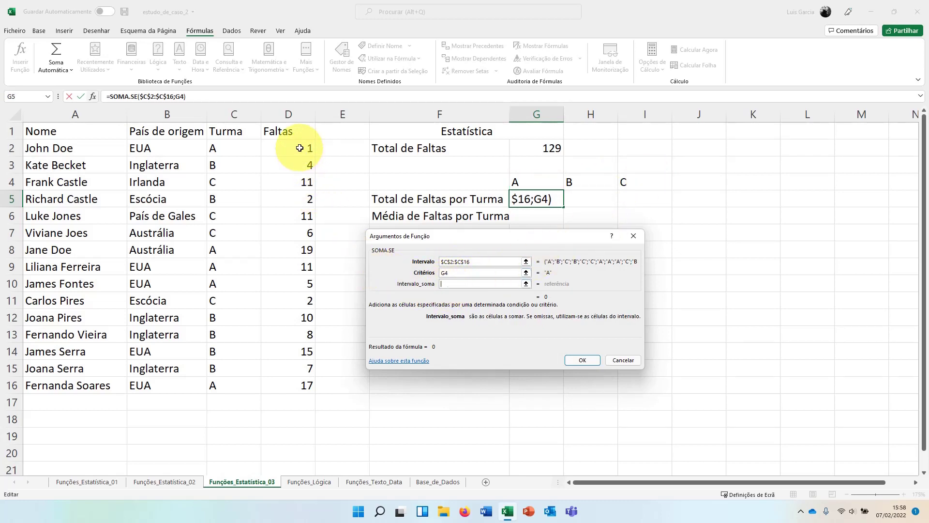
left_click_drag(300, 148, 302, 386)
key("F4")
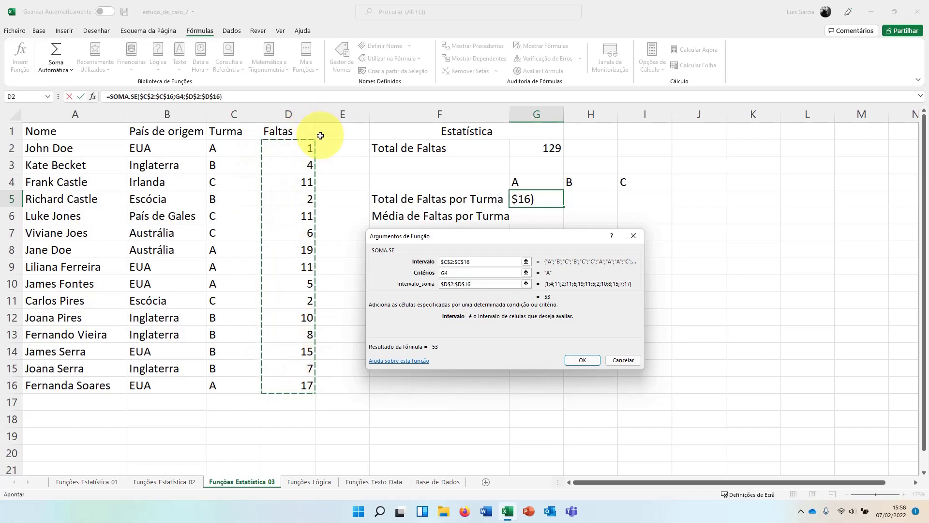
left_click(583, 360)
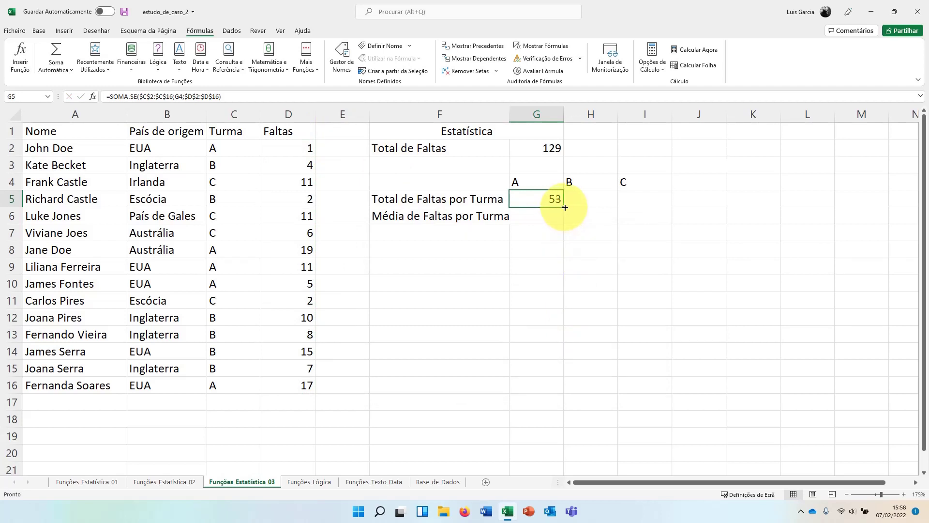
left_click_drag(565, 206, 666, 206)
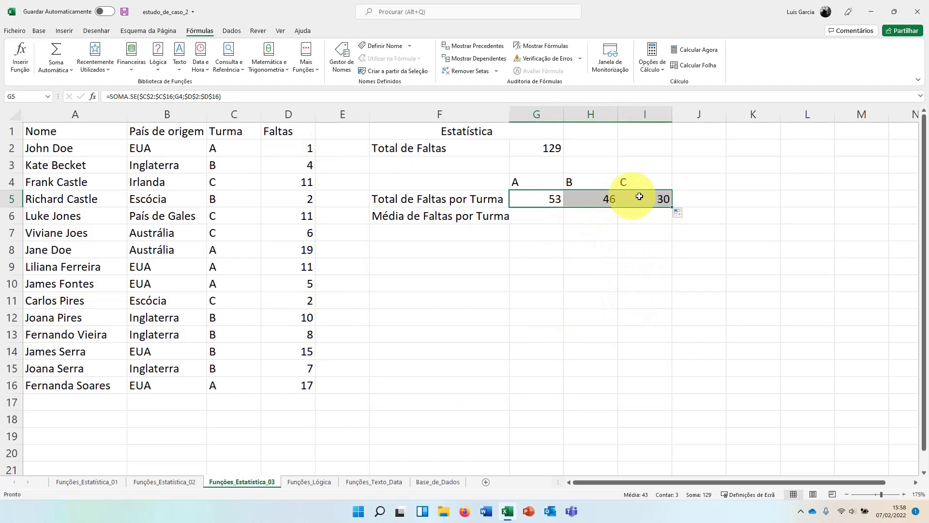
left_click(535, 199)
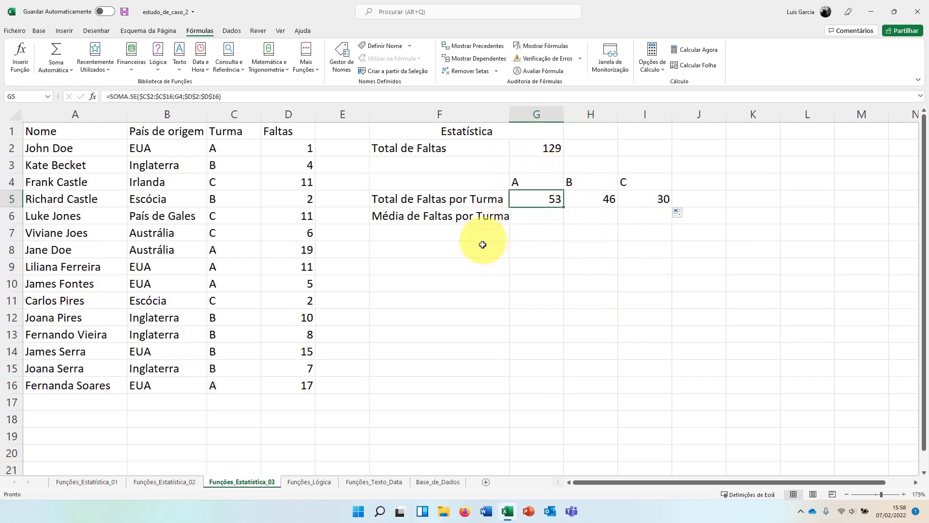
Insert the MÉDIA.SE function in G6 with the Turma cells as an absolute Intervalo, $C$2:$C$16.
left_click(532, 216)
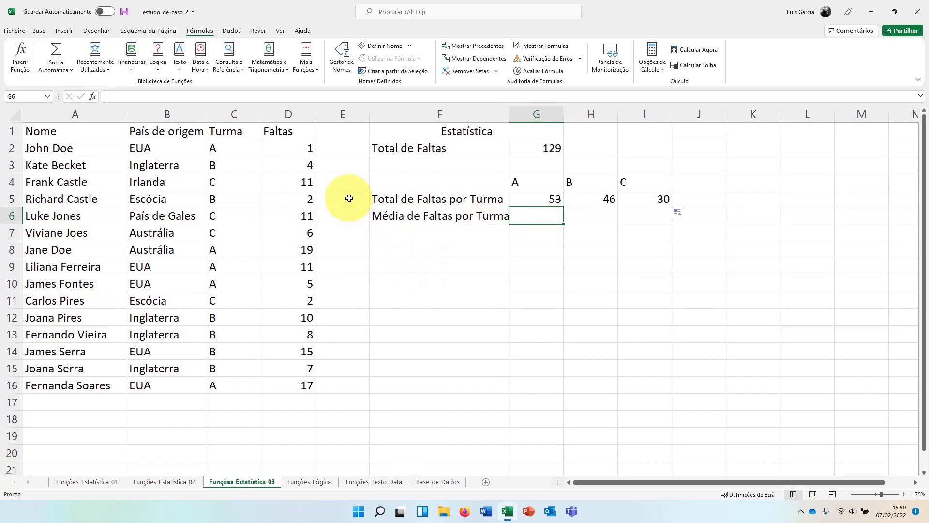
left_click(301, 71)
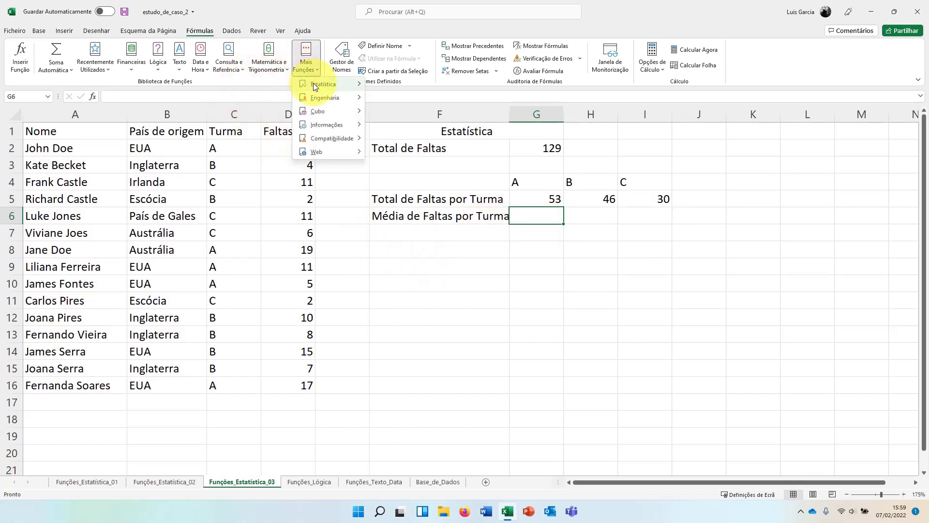
mouse_move(323, 83)
scroll(441, 315, "down", 10)
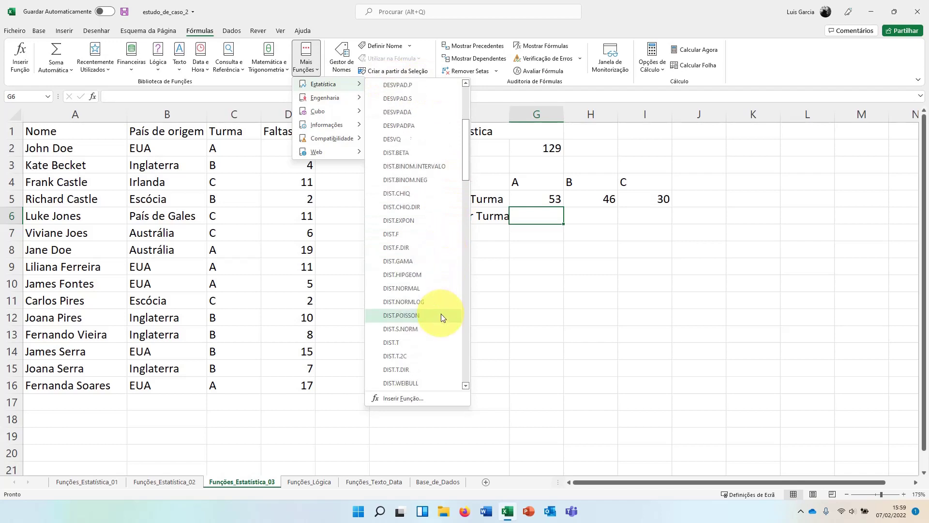
scroll(440, 316, "down", 10)
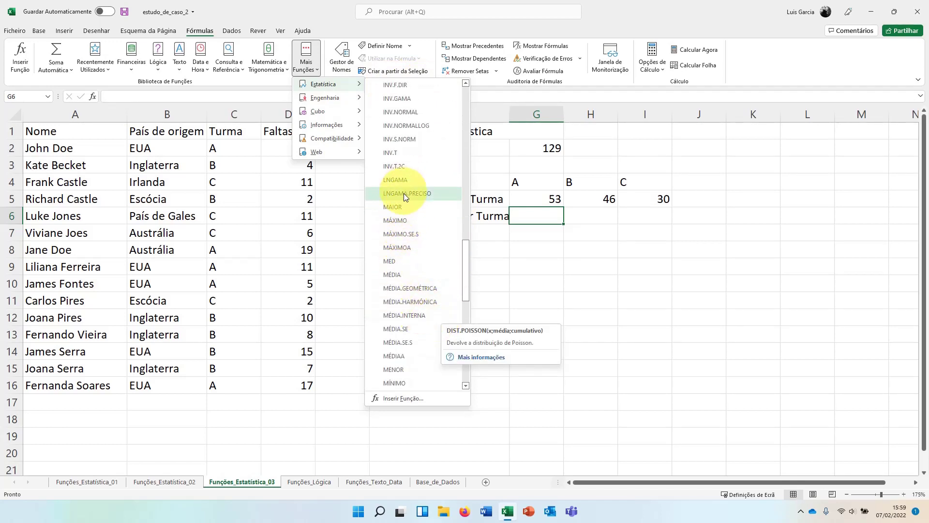
left_click(411, 330)
left_click_drag(496, 242, 477, 236)
left_click_drag(246, 146, 233, 385)
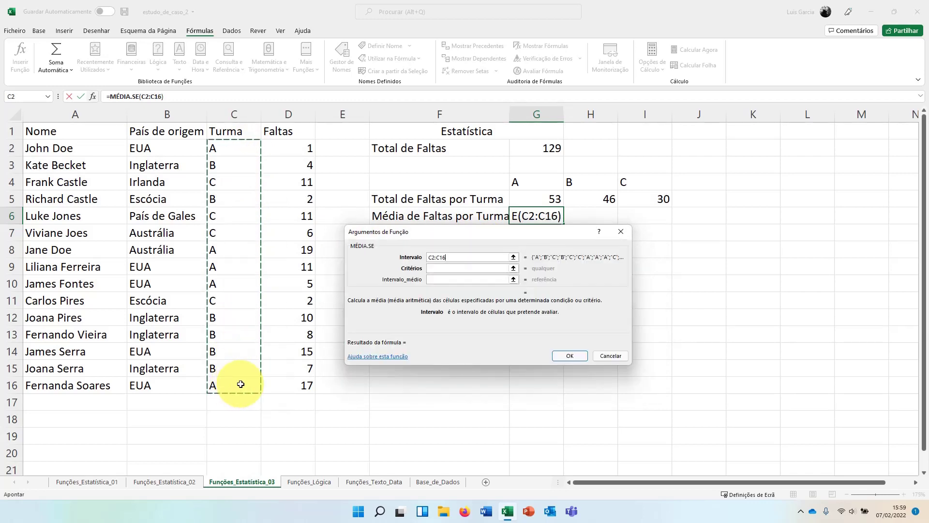
key("F4")
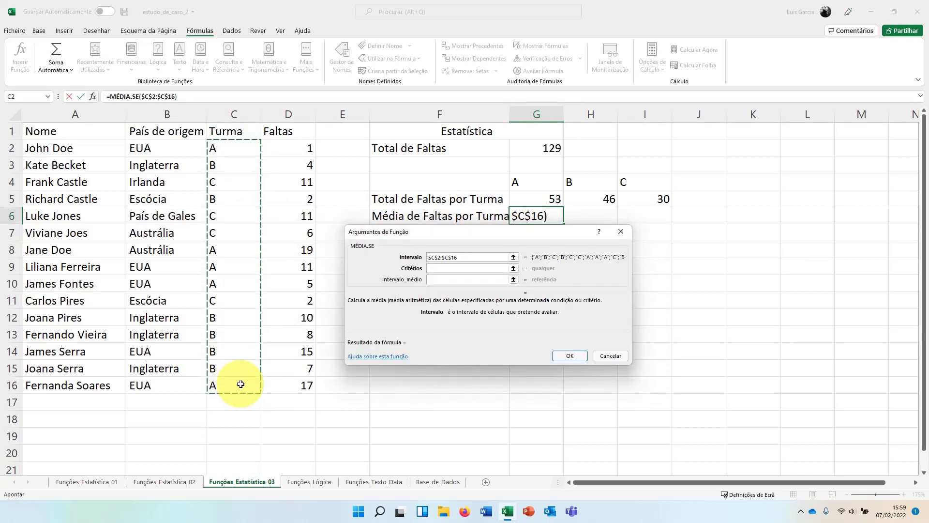
Complete the MÉDIA.SE function in G6 with G4 as Critérios and $D$2:$D$16 as Intervalo_médio, and fill the formula across to I6.
left_click(421, 268)
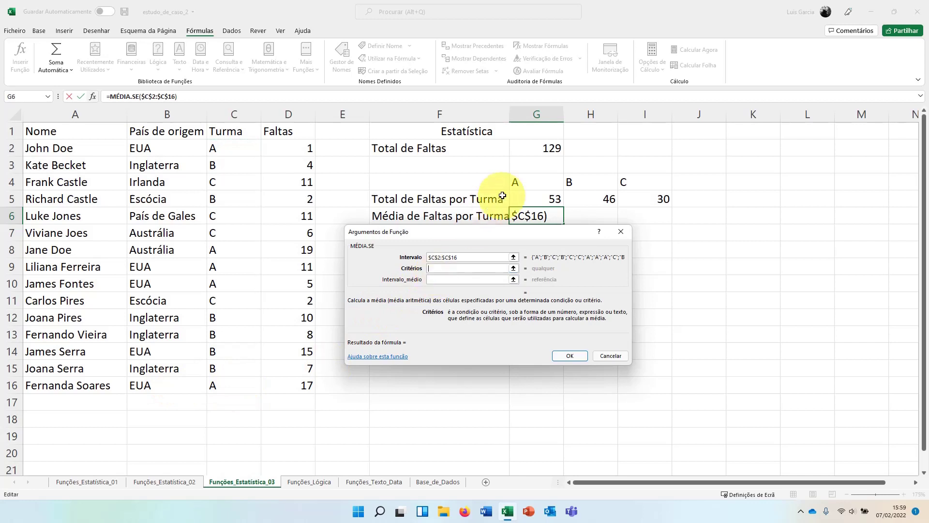
left_click(535, 185)
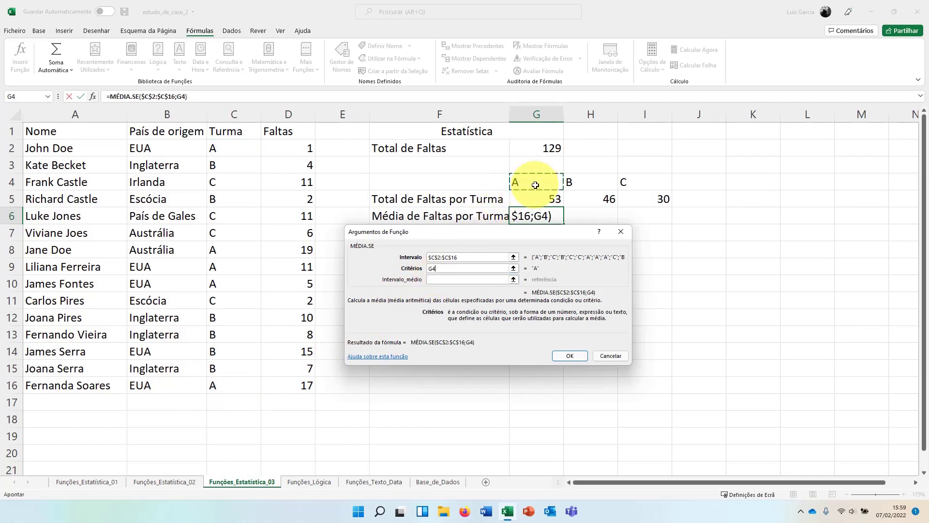
left_click(440, 280)
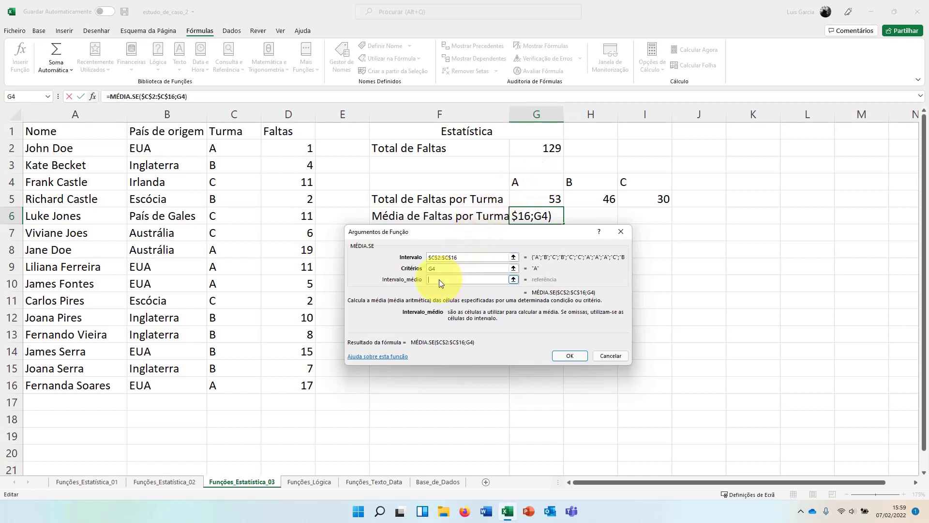
left_click_drag(301, 149, 284, 385)
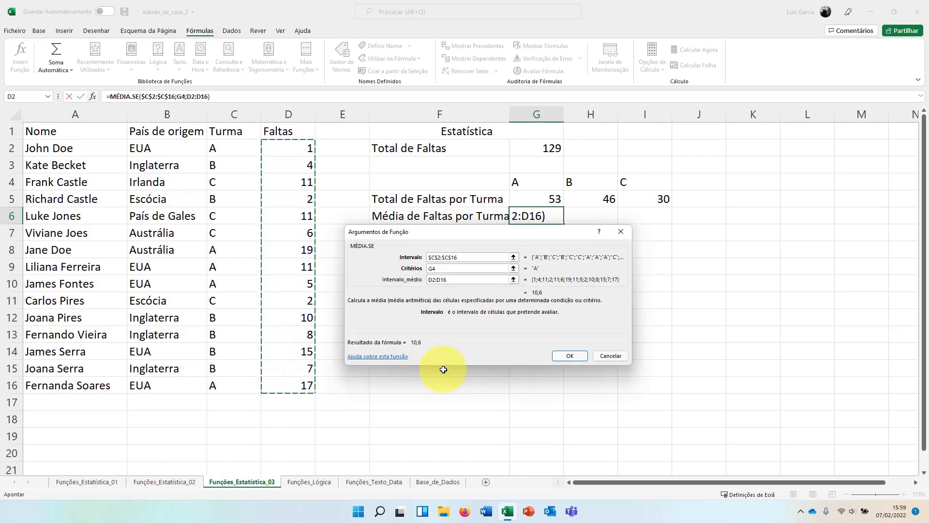
key("F4")
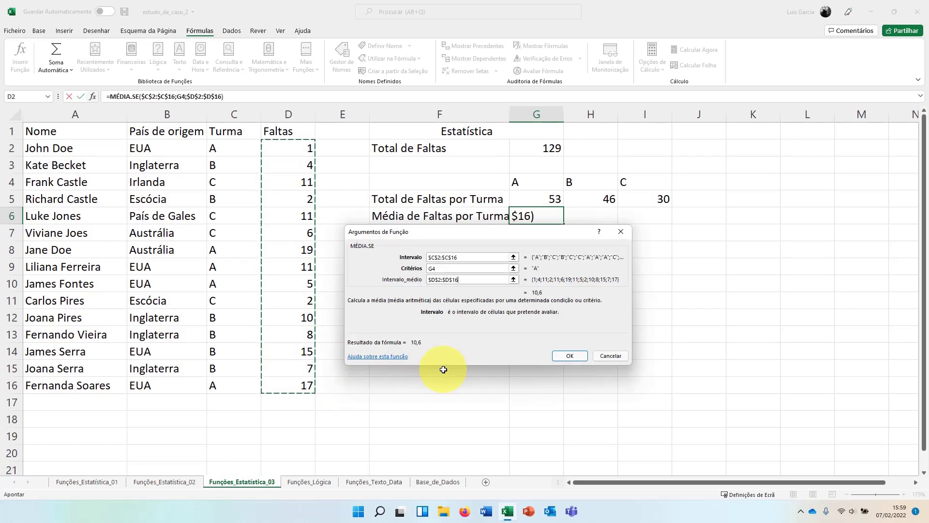
left_click(569, 356)
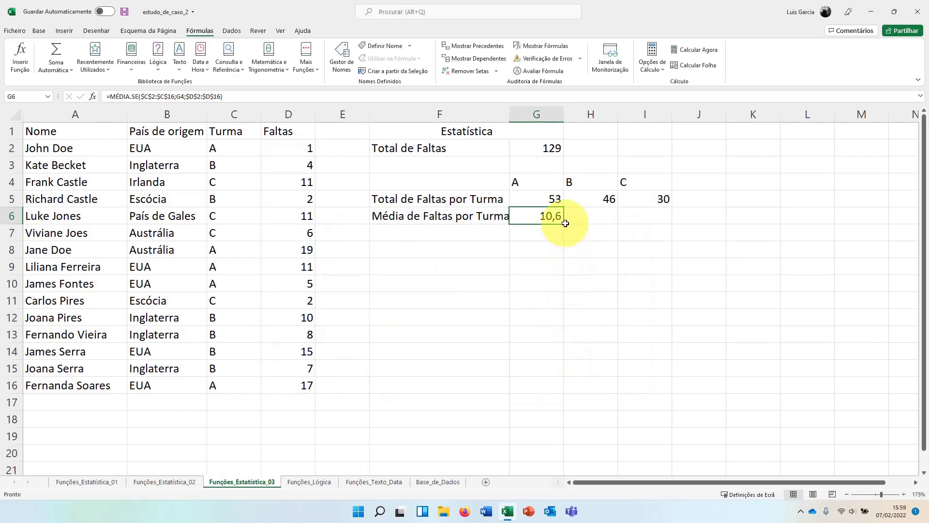
left_click_drag(564, 224, 671, 224)
left_click(635, 286)
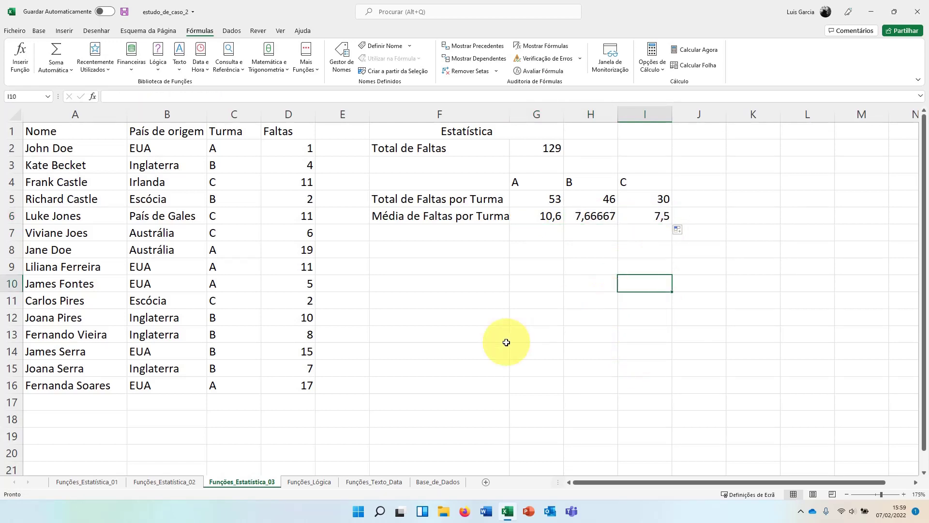